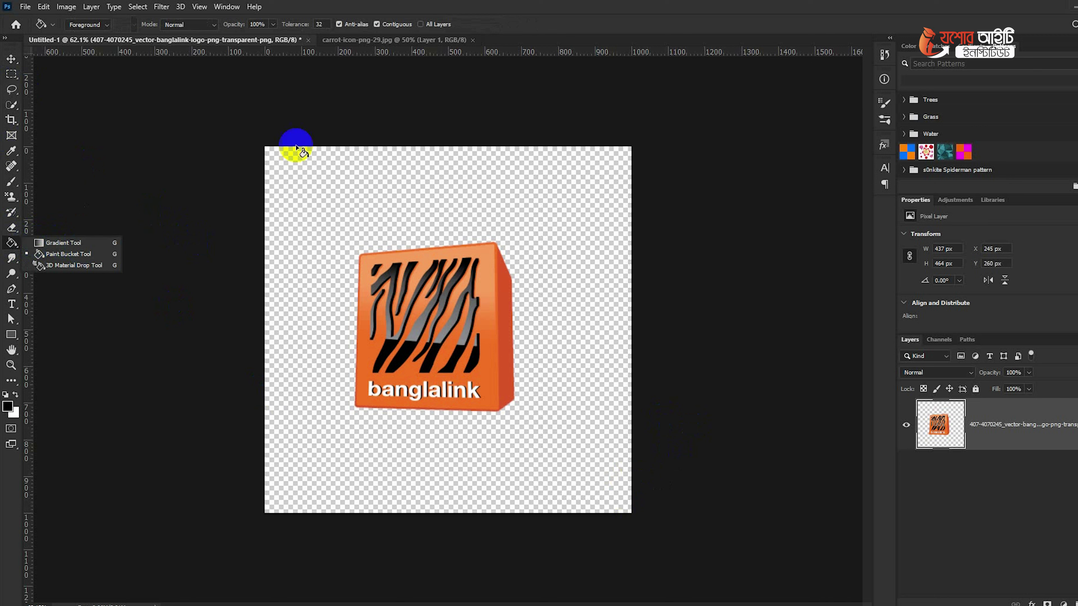
# - Move the banglalink logo closer to the canvas centre, to X 304 px and Y 246 px
pyautogui.click(397, 41)
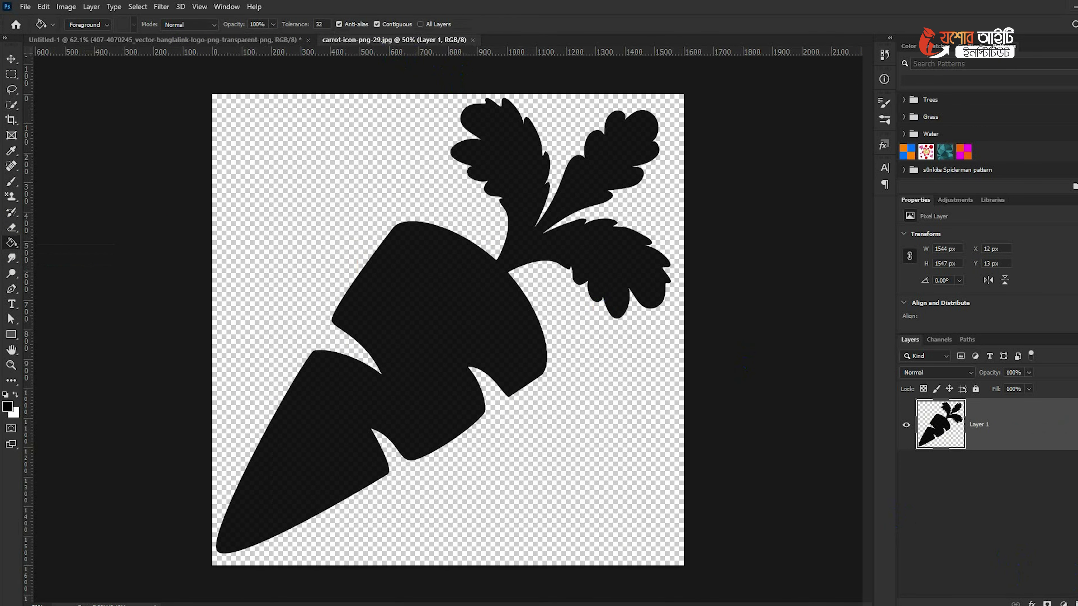
pyautogui.click(176, 41)
pyautogui.click(11, 59)
pyautogui.moveTo(397, 280); pyautogui.dragTo(413, 274)
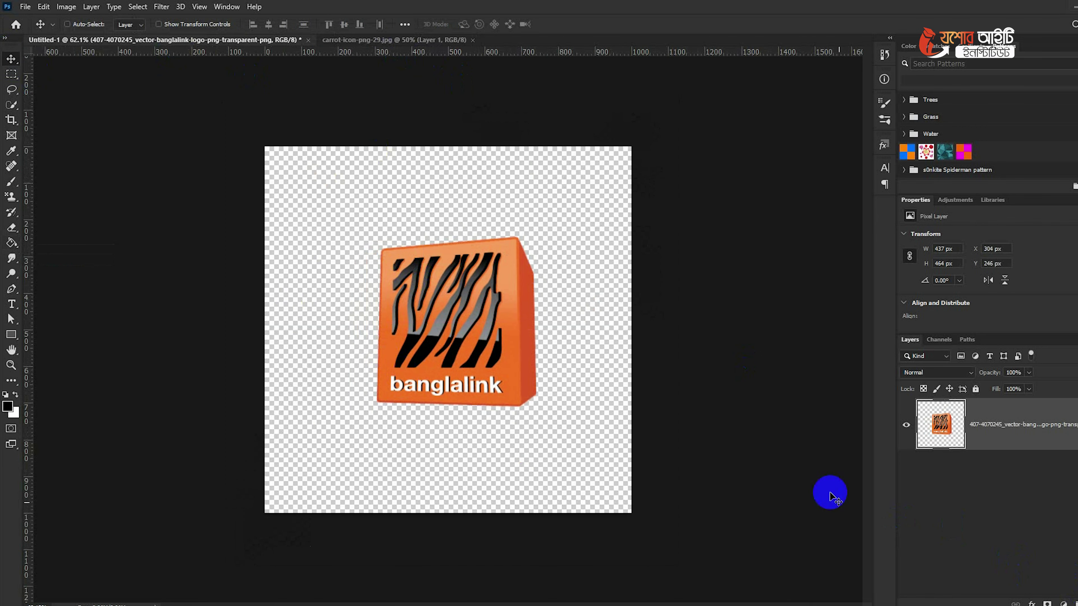
# - Rename the logo layer as 1 and add a new empty layer above it
pyautogui.doubleClick(1014, 424)
pyautogui.write('1')
pyautogui.press('Return')
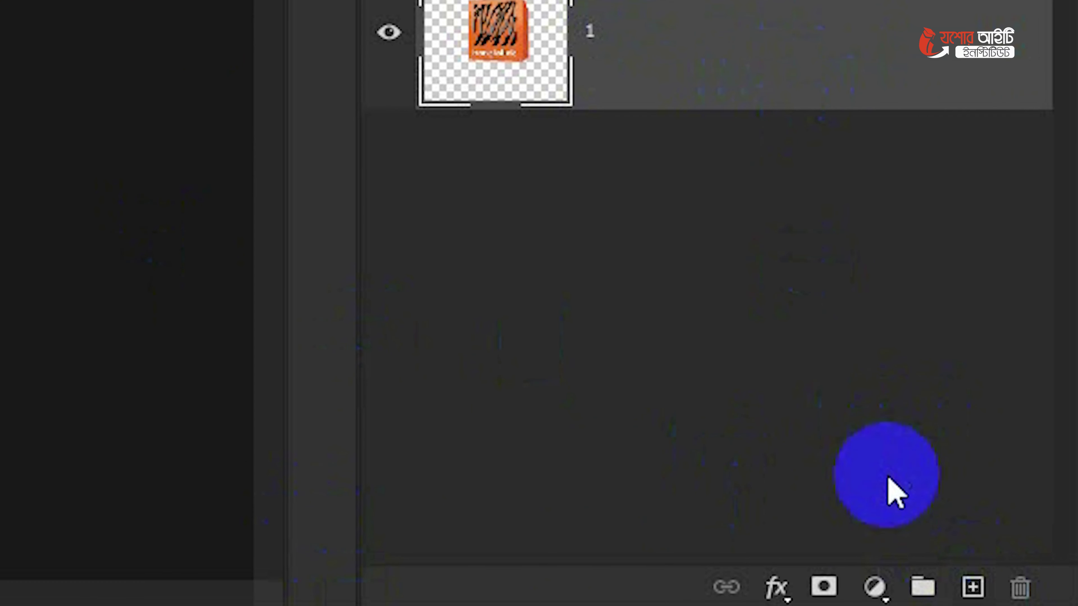
pyautogui.click(972, 586)
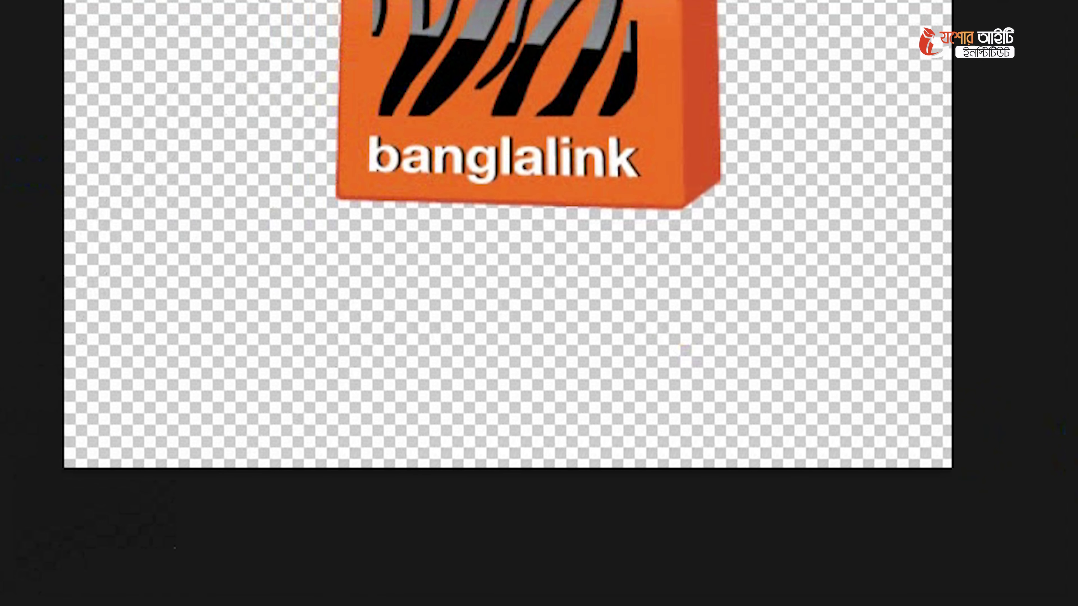
# - Set the foreground color to bright blue 0ca2f9
pyautogui.click(2, 416)
pyautogui.moveTo(958, 244); pyautogui.dragTo(955, 282)
pyautogui.moveTo(898, 156); pyautogui.dragTo(907, 115)
pyautogui.moveTo(961, 230); pyautogui.dragTo(960, 266)
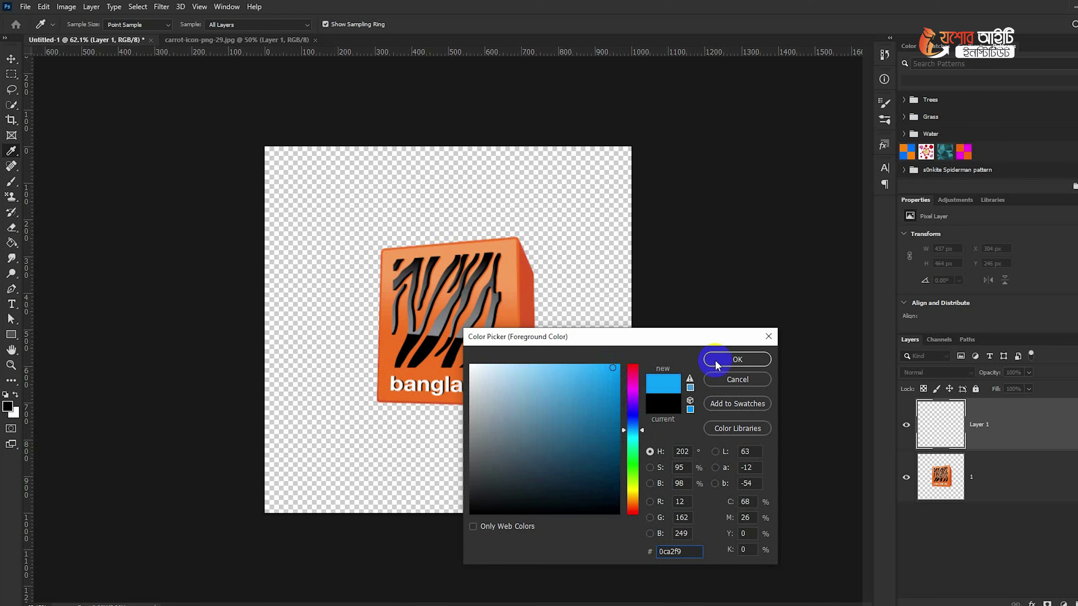
pyautogui.click(737, 360)
# - Fill the new empty layer with the blue foreground color using the Paint Bucket Tool
pyautogui.press('v')
pyautogui.click(9, 211)
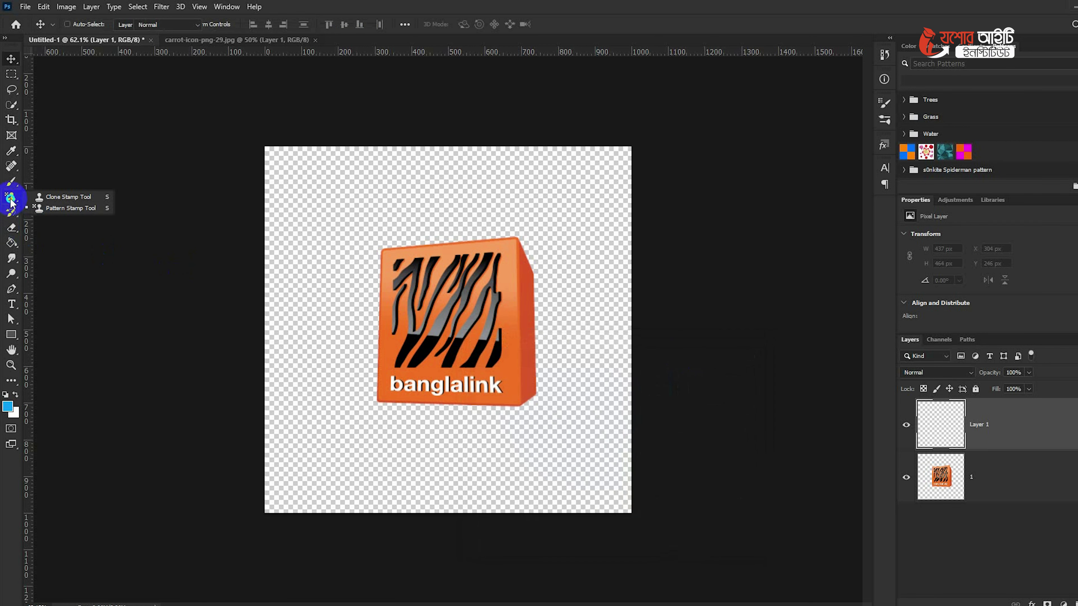
pyautogui.rightClick(12, 241)
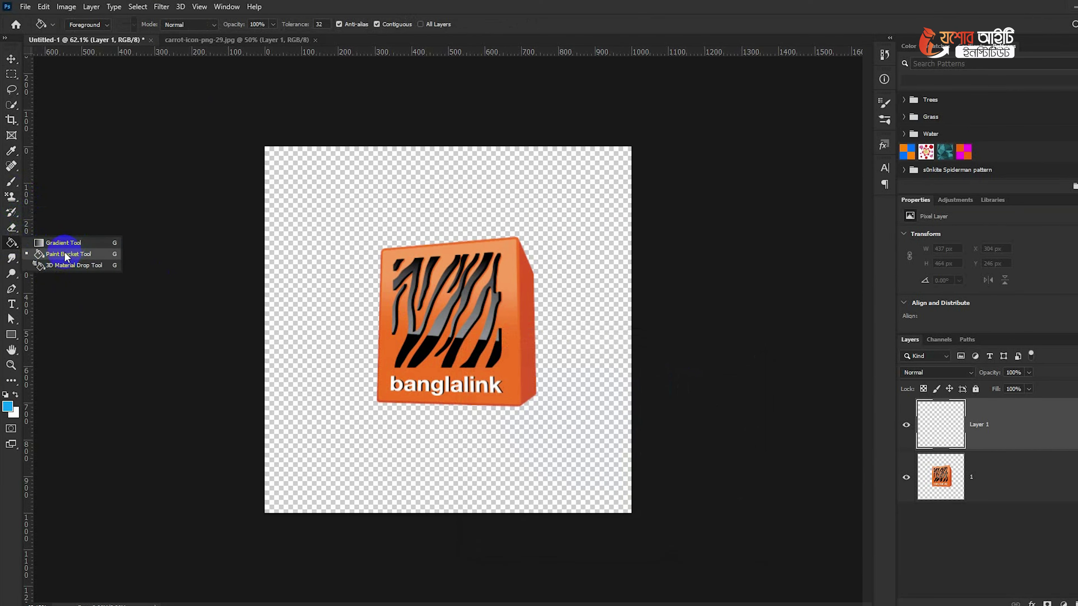
pyautogui.click(199, 246)
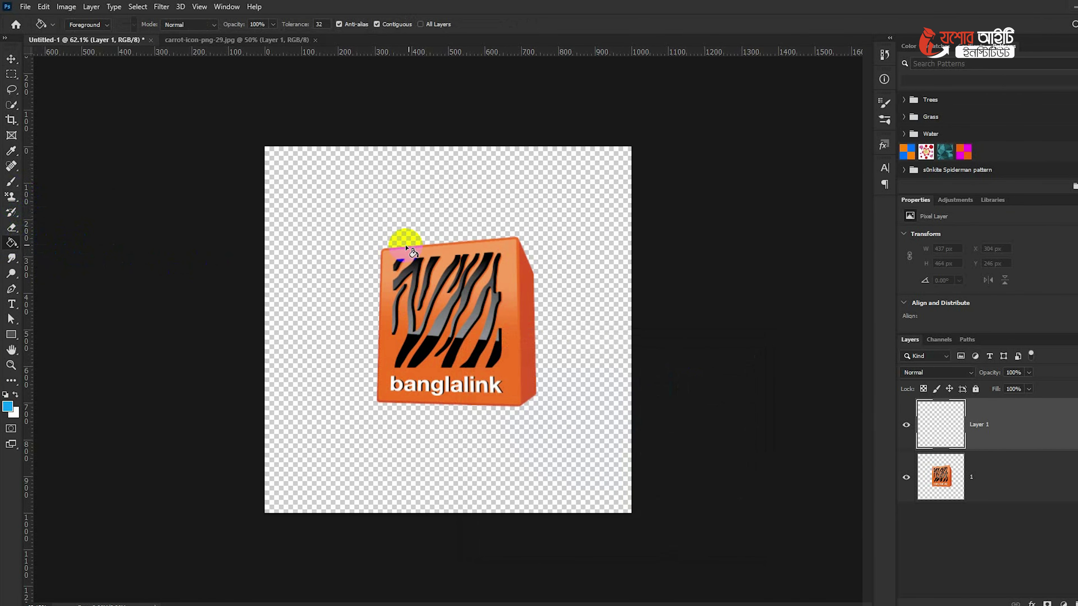
pyautogui.click(451, 218)
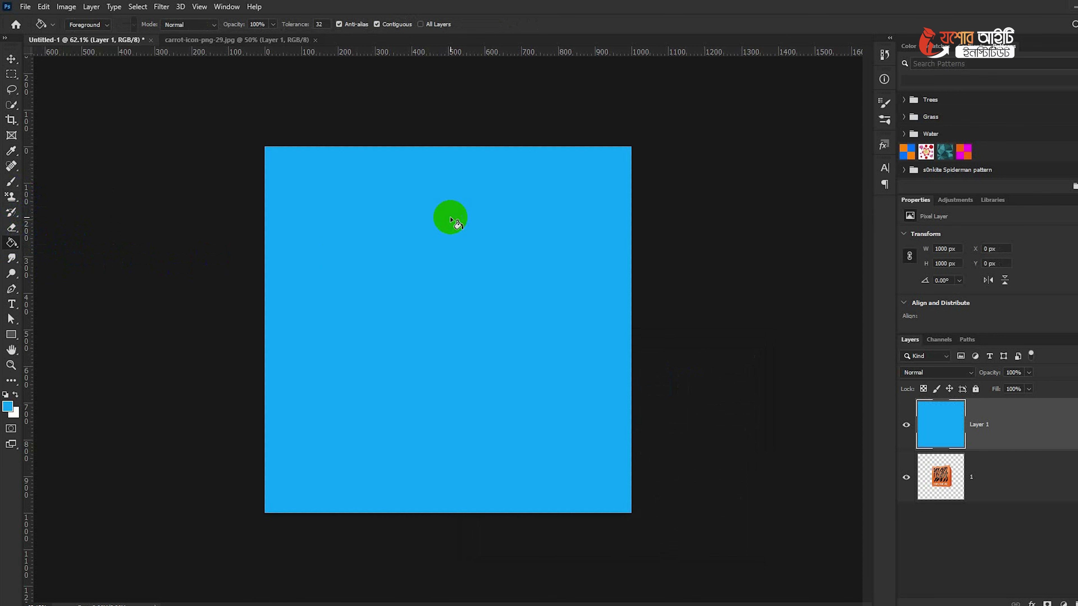
pyautogui.click(339, 305)
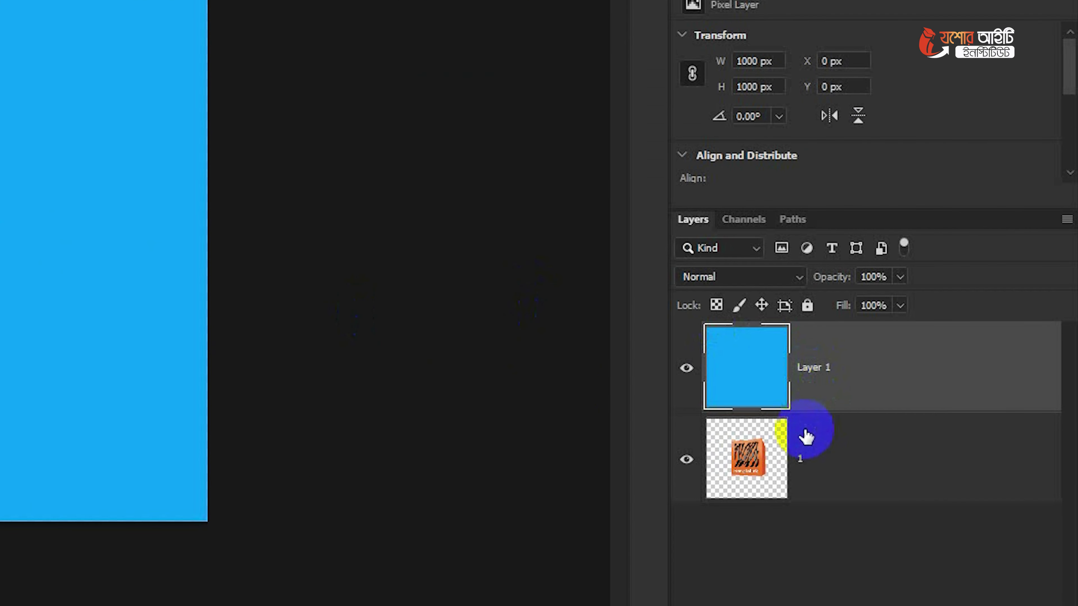
# - Reorder the layers so the logo layer sits above the blue layer, and keep the logo layer selected
pyautogui.moveTo(968, 470); pyautogui.dragTo(968, 425)
pyautogui.moveTo(795, 368); pyautogui.dragTo(798, 342)
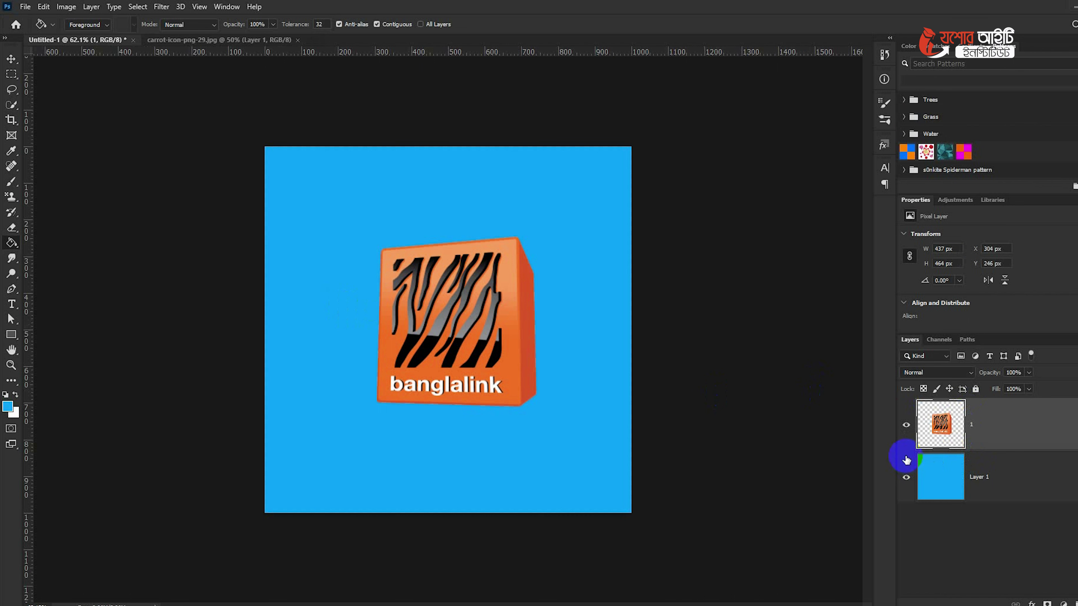
pyautogui.click(939, 415)
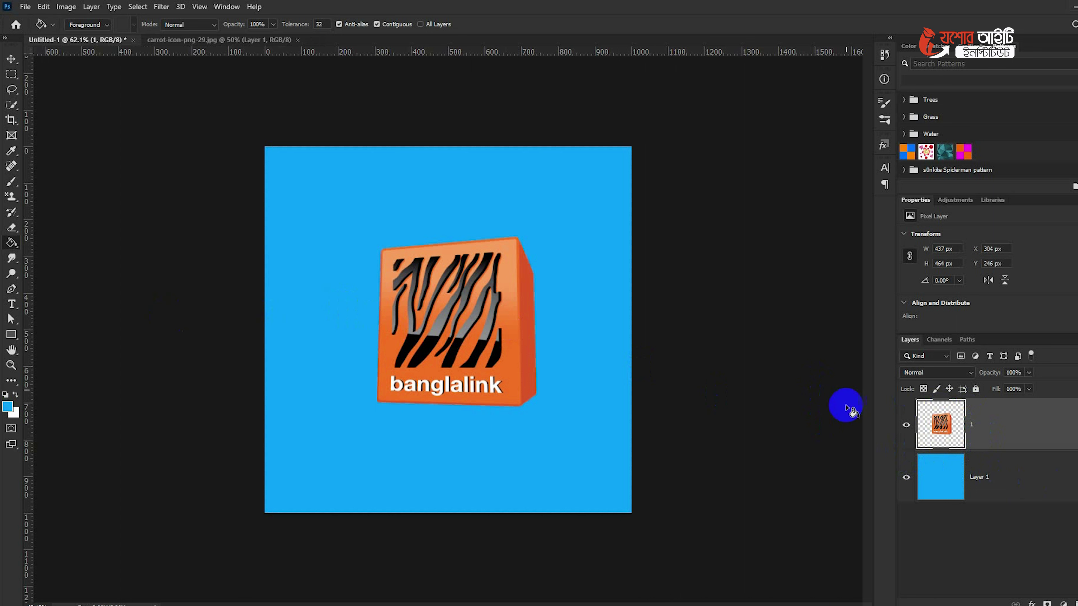
# - Fill the surroundings, side face and lower front area of the logo layer with the blue foreground color
pyautogui.click(547, 305)
pyautogui.click(527, 308)
pyautogui.click(459, 291)
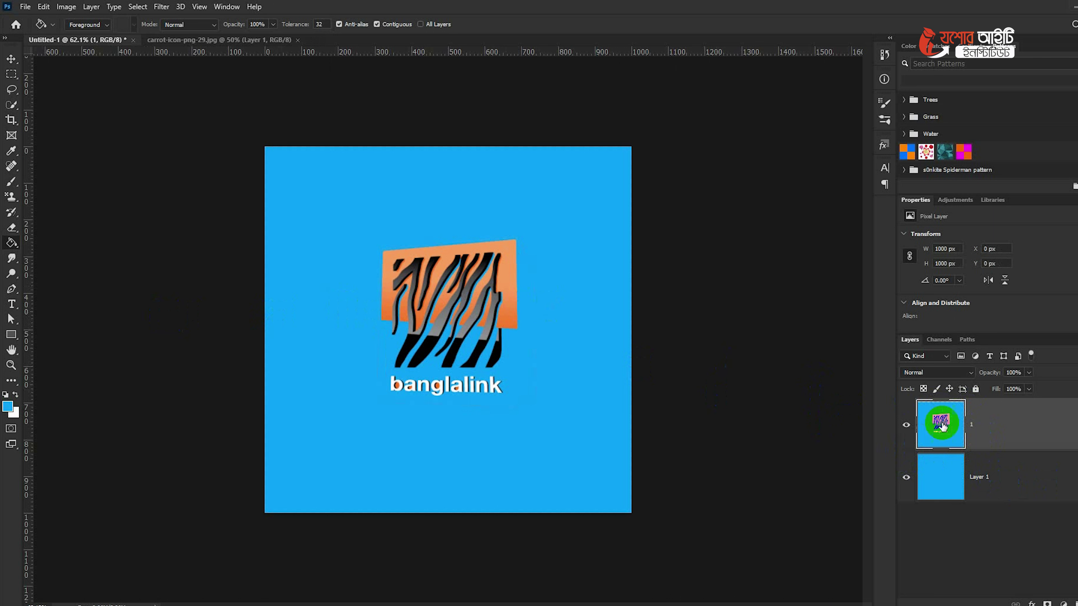
# - Undo the three blue fills on the logo layer
pyautogui.hotkey('ctrl', 'z')
pyautogui.hotkey('ctrl', 'z')
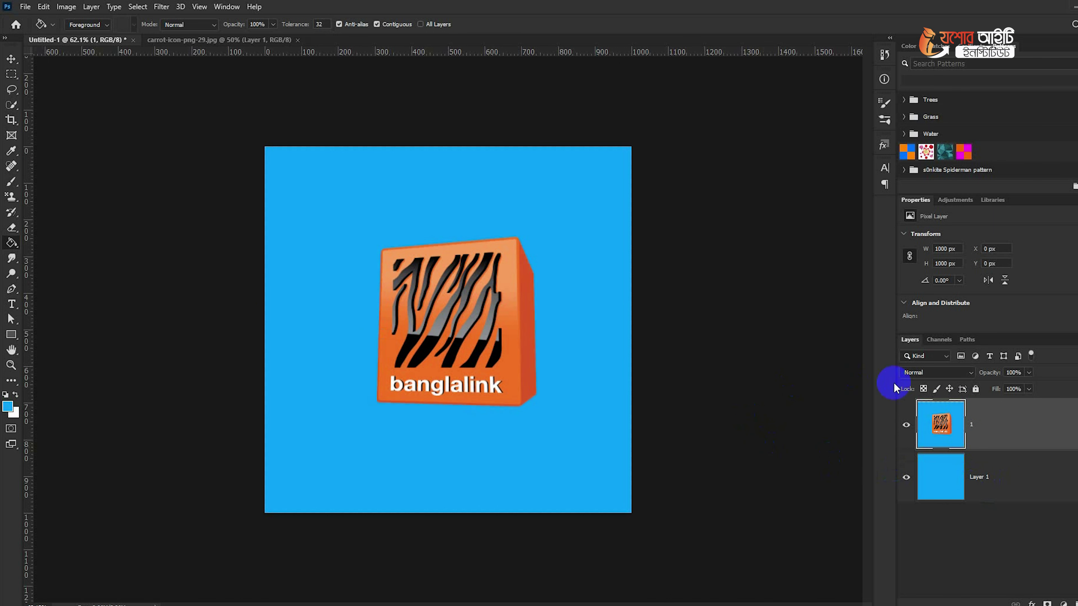
pyautogui.hotkey('ctrl', 'z')
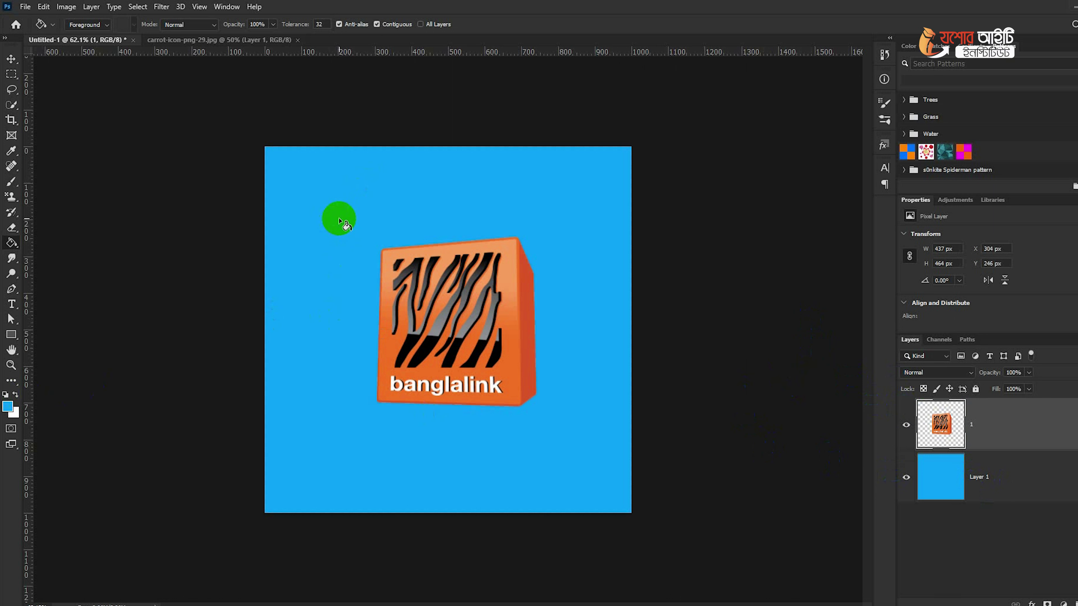
# - Hide the logo layer and make the blue layer active
pyautogui.moveTo(11, 243); pyautogui.dragTo(66, 252)
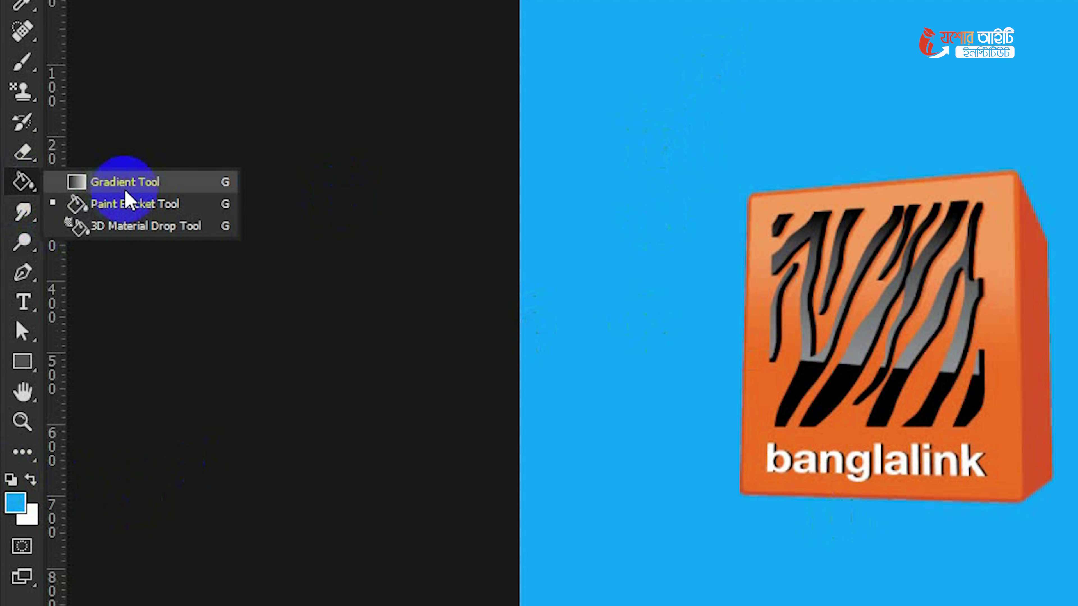
pyautogui.moveTo(125, 192); pyautogui.dragTo(126, 189)
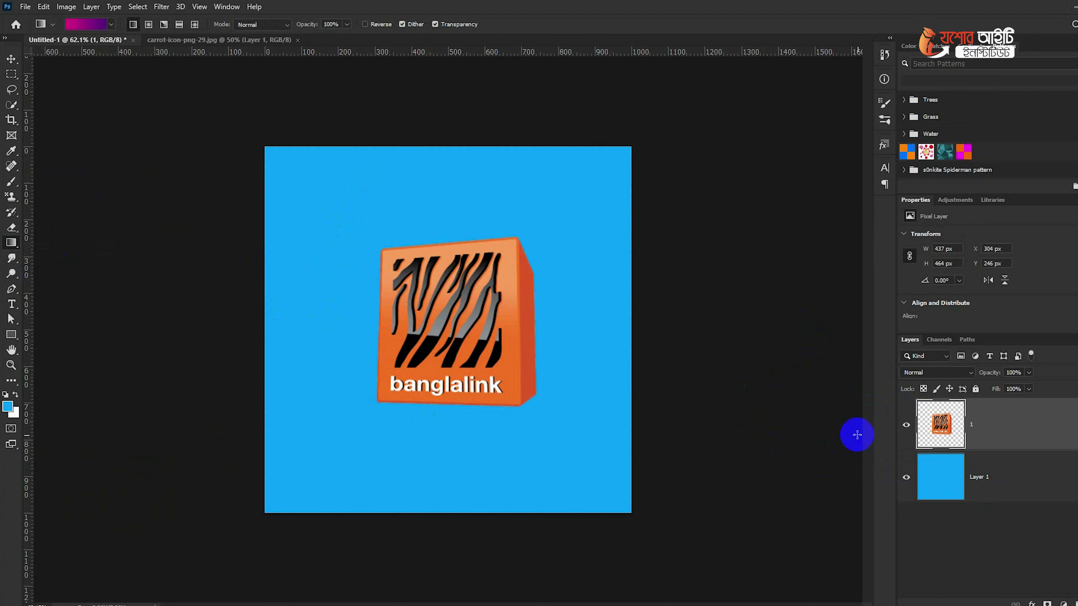
pyautogui.click(905, 423)
pyautogui.click(1014, 483)
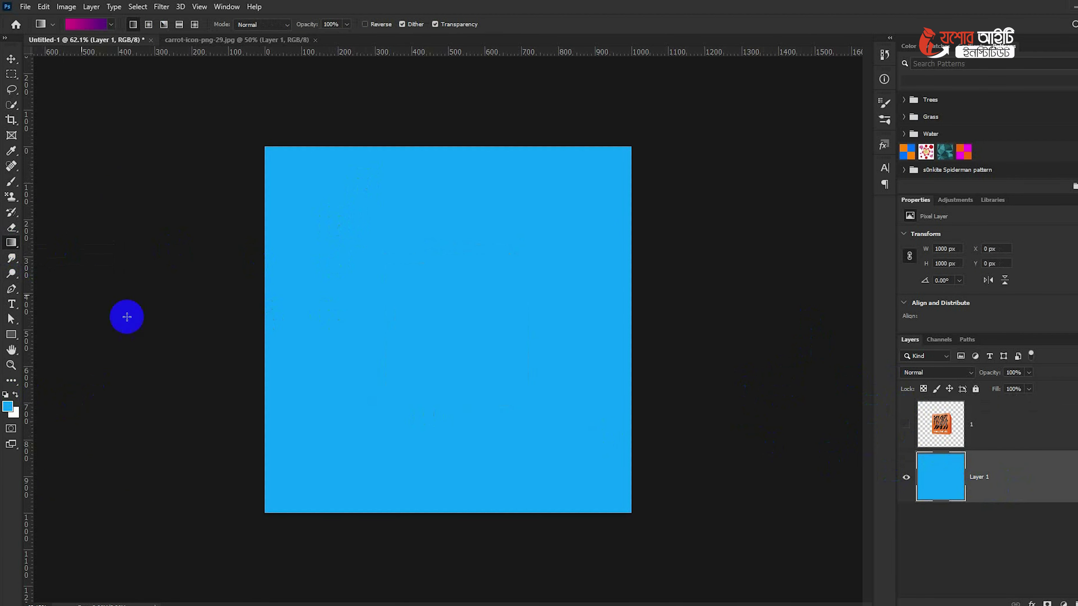
# - Change the foreground color to magenta and fill the blue layer with it using the Paint Bucket Tool
pyautogui.moveTo(11, 242); pyautogui.dragTo(11, 243)
pyautogui.click(49, 253)
pyautogui.click(10, 395)
pyautogui.click(9, 407)
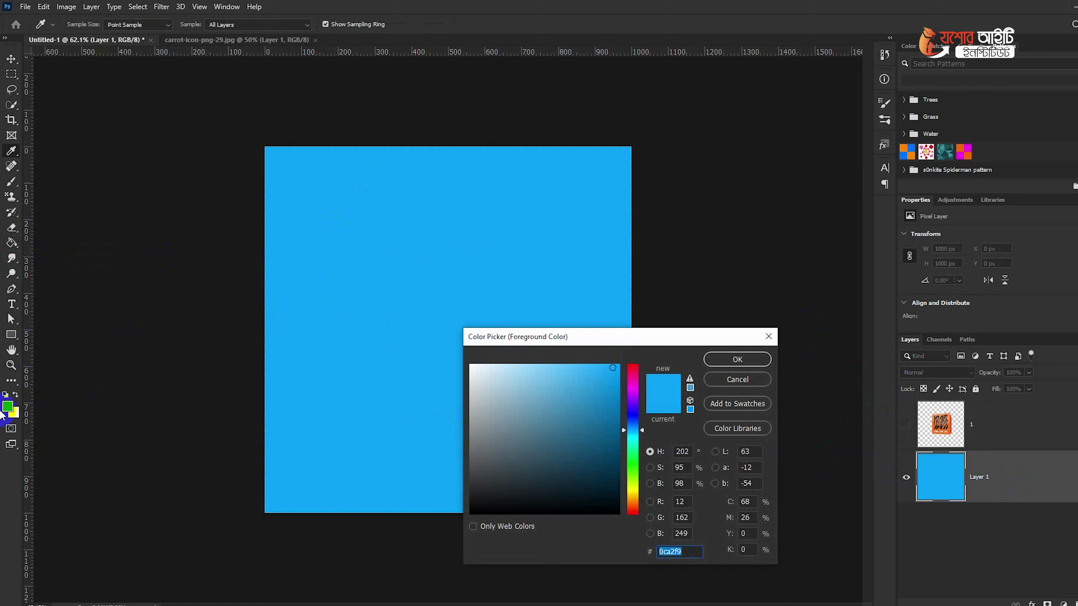
pyautogui.click(635, 385)
pyautogui.click(762, 359)
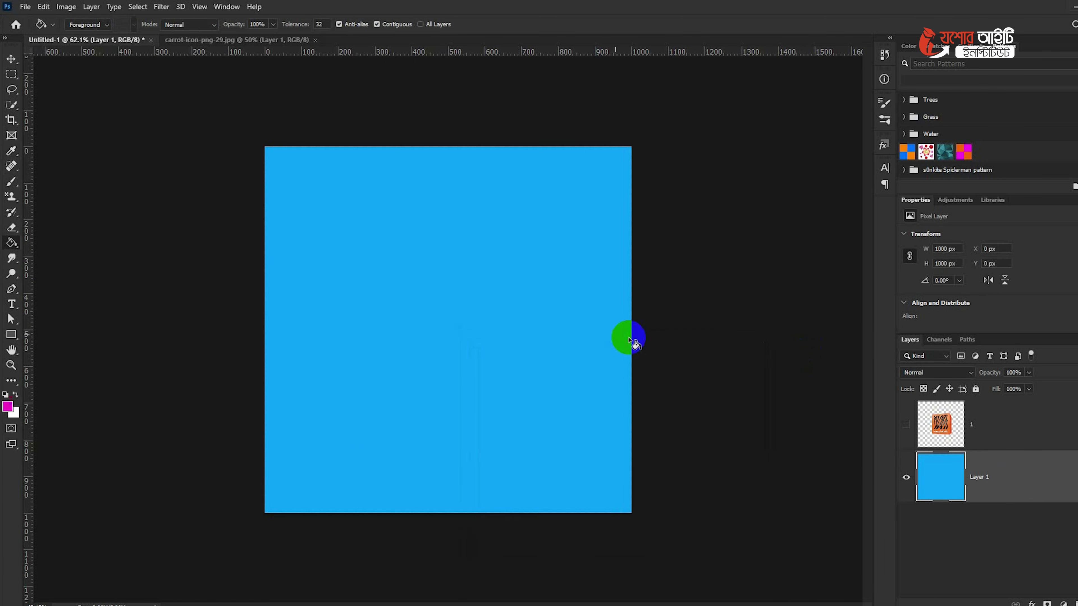
pyautogui.click(581, 329)
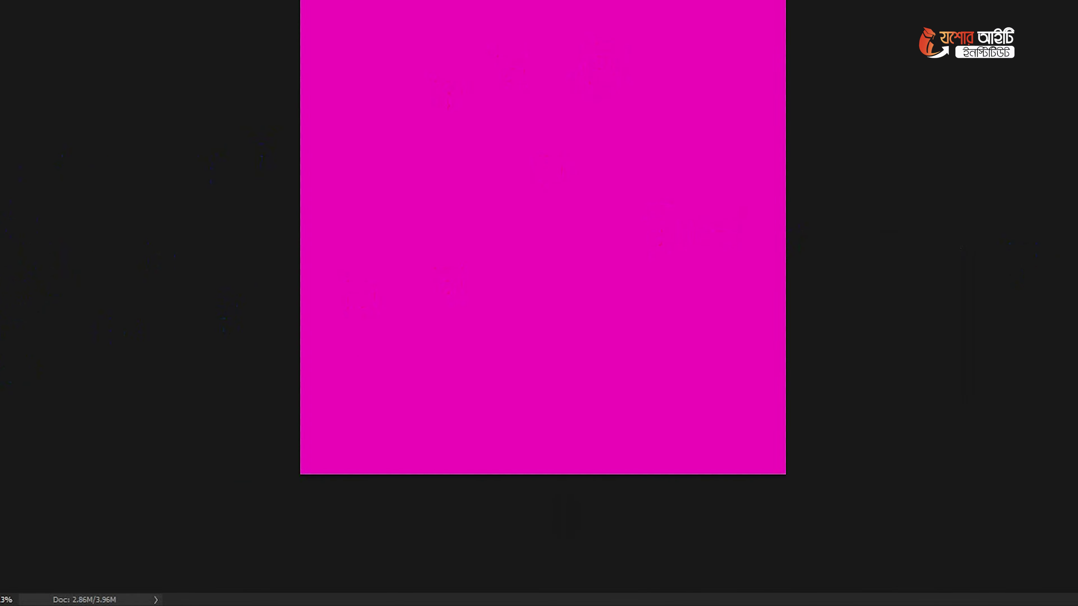
# - Change the foreground color to red
pyautogui.click(9, 404)
pyautogui.moveTo(835, 302)
pyautogui.mouseDown()
pyautogui.moveTo(804, 283)
pyautogui.moveTo(870, 284)
pyautogui.mouseUp()
pyautogui.click(971, 271)
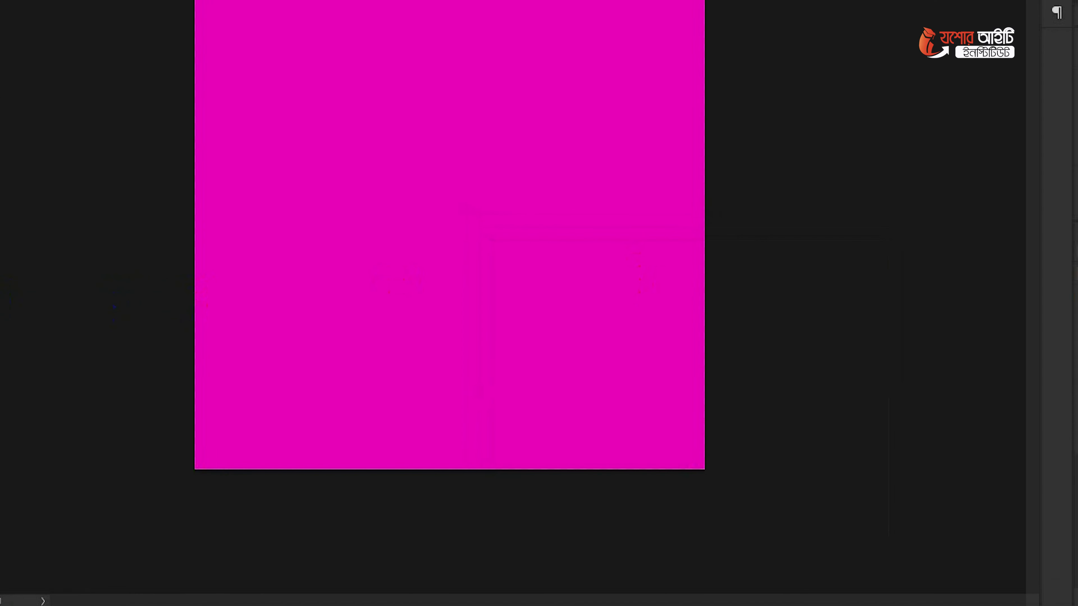
# - Set the background color to orange ff7e00
pyautogui.click(36, 397)
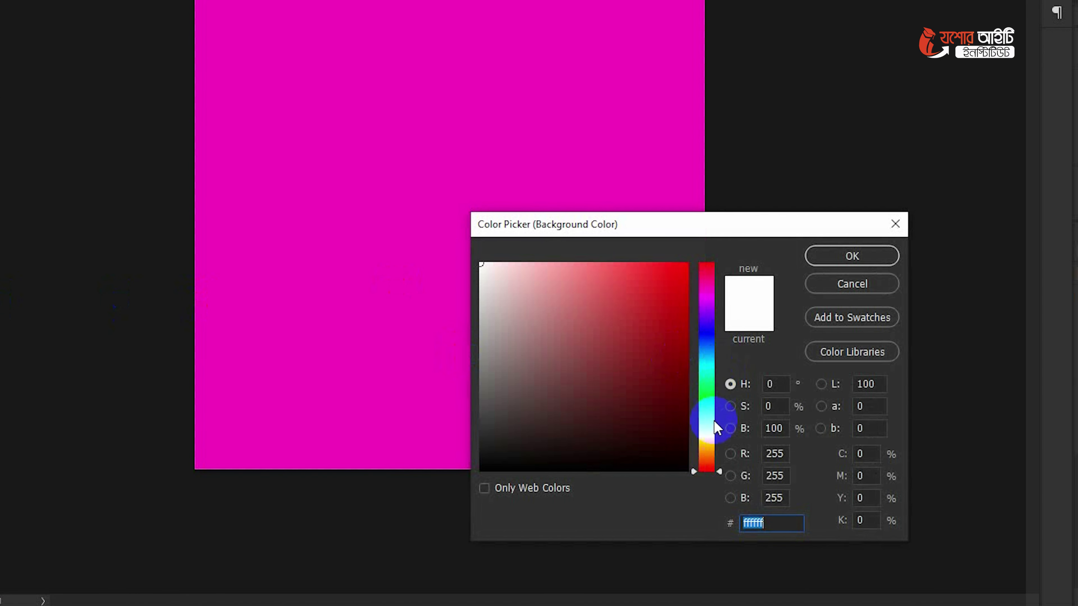
pyautogui.click(676, 267)
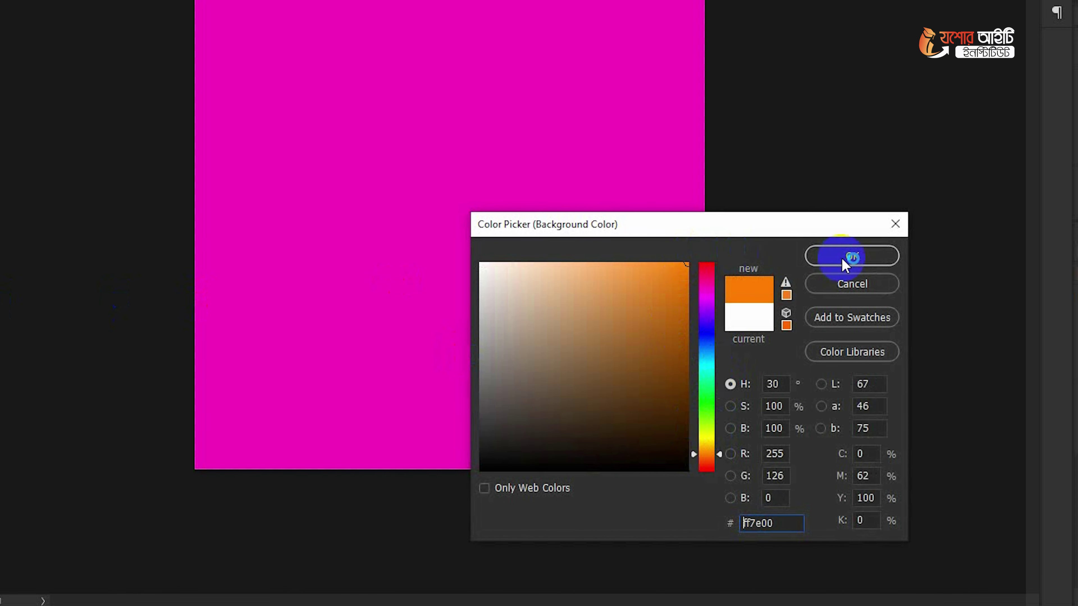
pyautogui.click(841, 256)
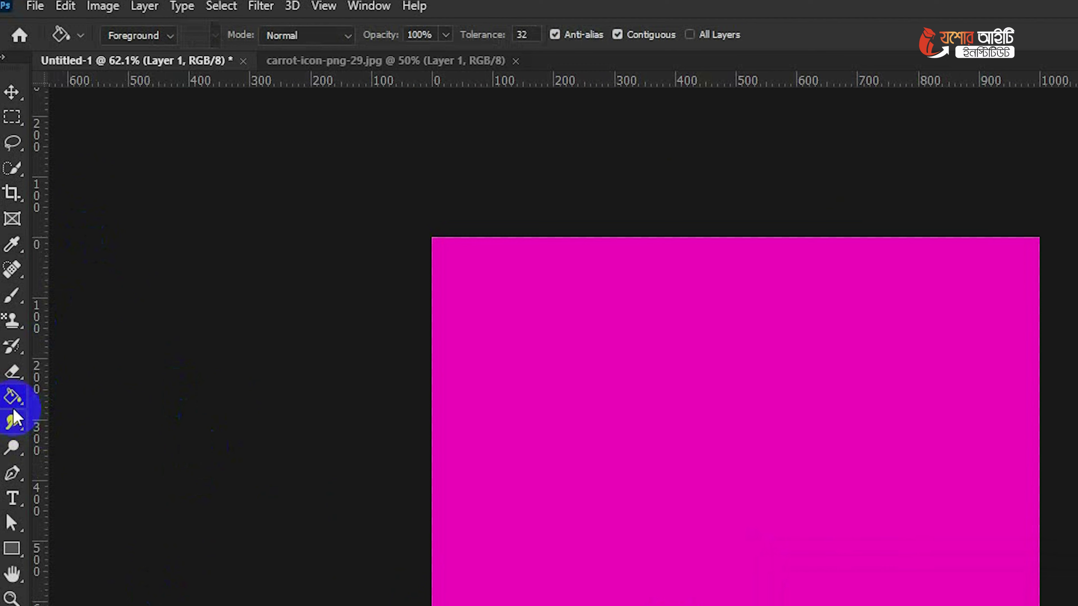
# - Activate the Gradient Tool and choose the first Basics preset, which blends the foreground and background colors
pyautogui.rightClick(13, 406)
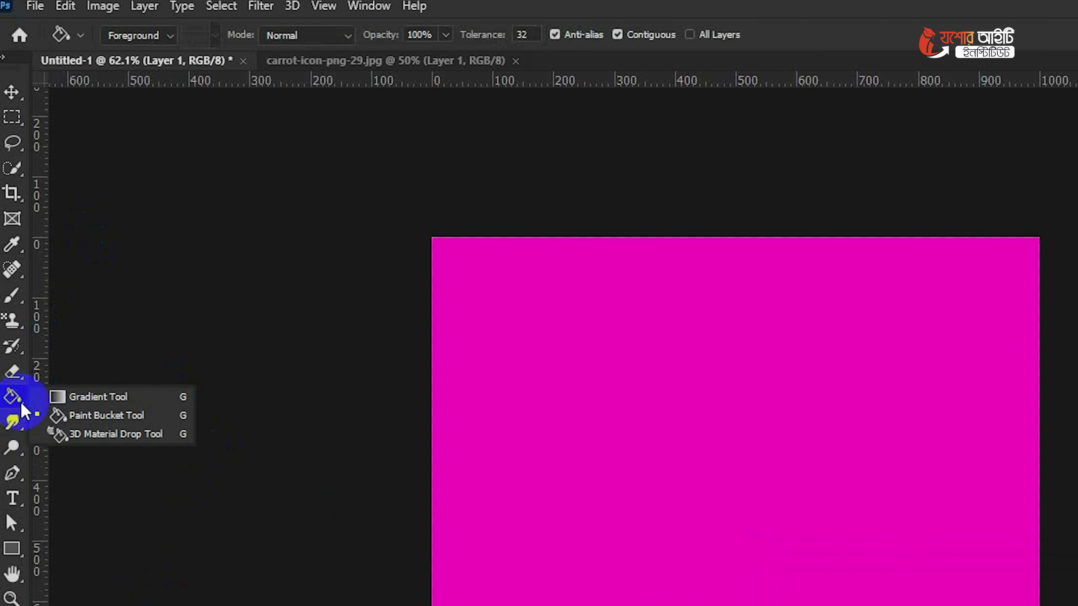
pyautogui.click(89, 397)
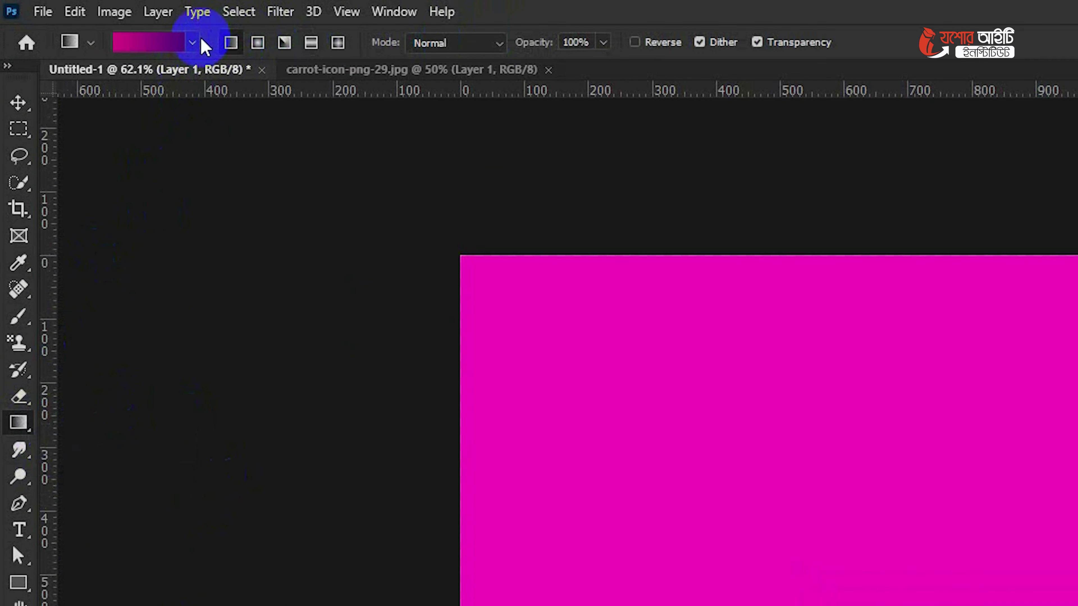
pyautogui.click(193, 43)
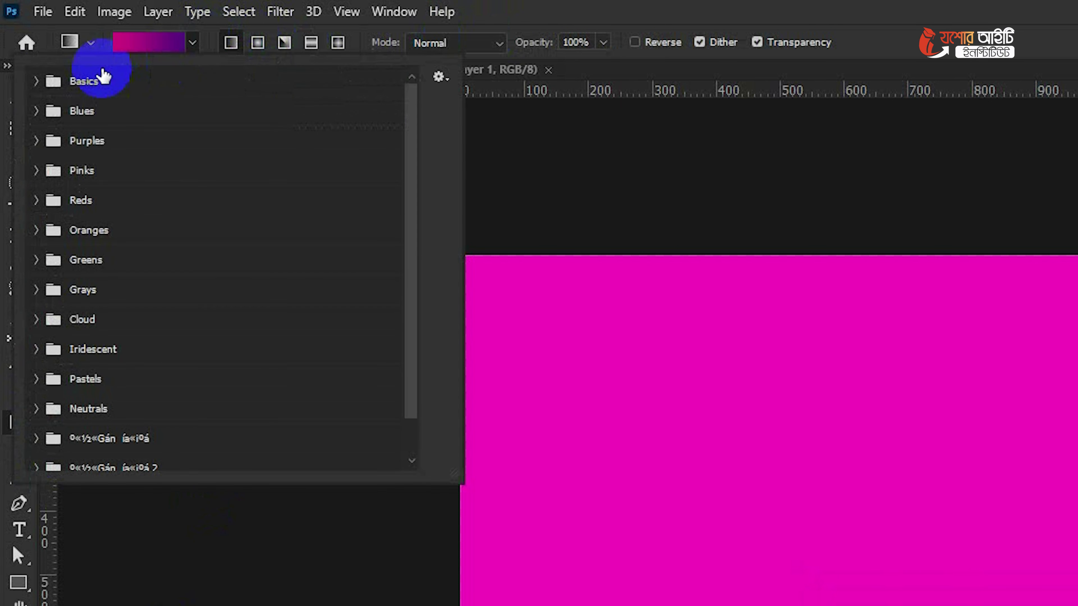
pyautogui.click(36, 81)
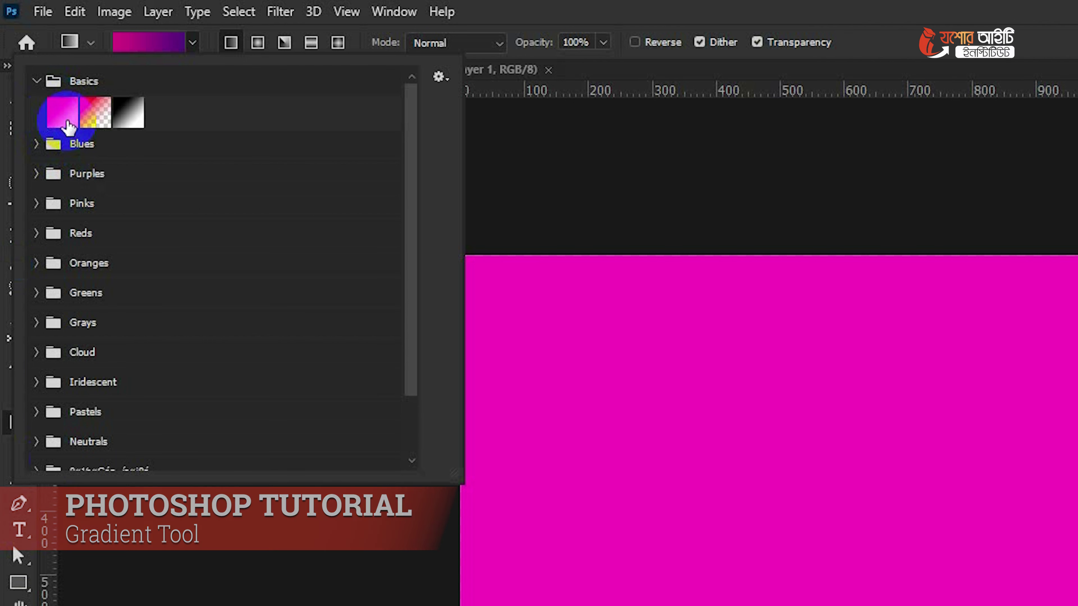
pyautogui.click(64, 114)
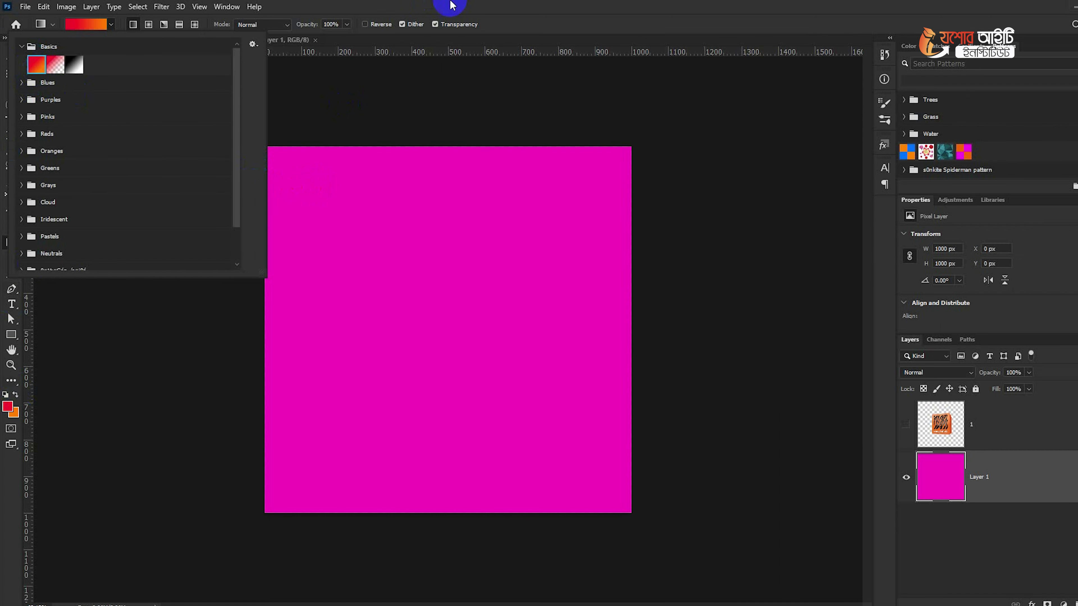
# - Fill Layer 1 with the red-to-orange linear gradient, running diagonally from the lower-left corner to the upper-right corner
pyautogui.click(593, 303)
pyautogui.moveTo(306, 179); pyautogui.dragTo(620, 498)
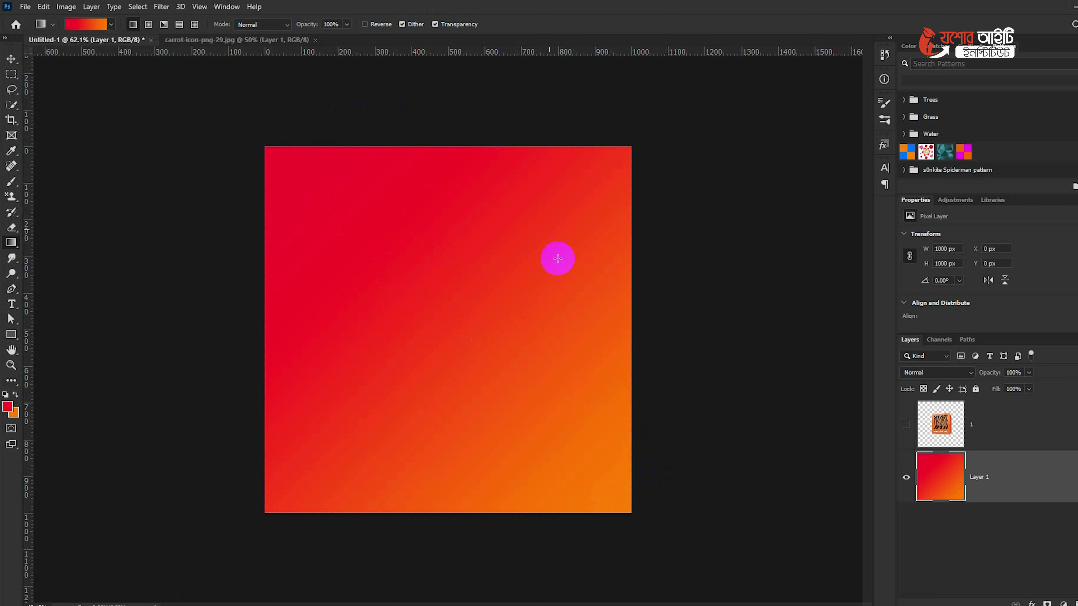
pyautogui.moveTo(604, 161)
pyautogui.mouseDown()
pyautogui.moveTo(419, 395)
pyautogui.moveTo(313, 474)
pyautogui.moveTo(317, 486)
pyautogui.moveTo(539, 234)
pyautogui.moveTo(615, 164)
pyautogui.mouseUp()
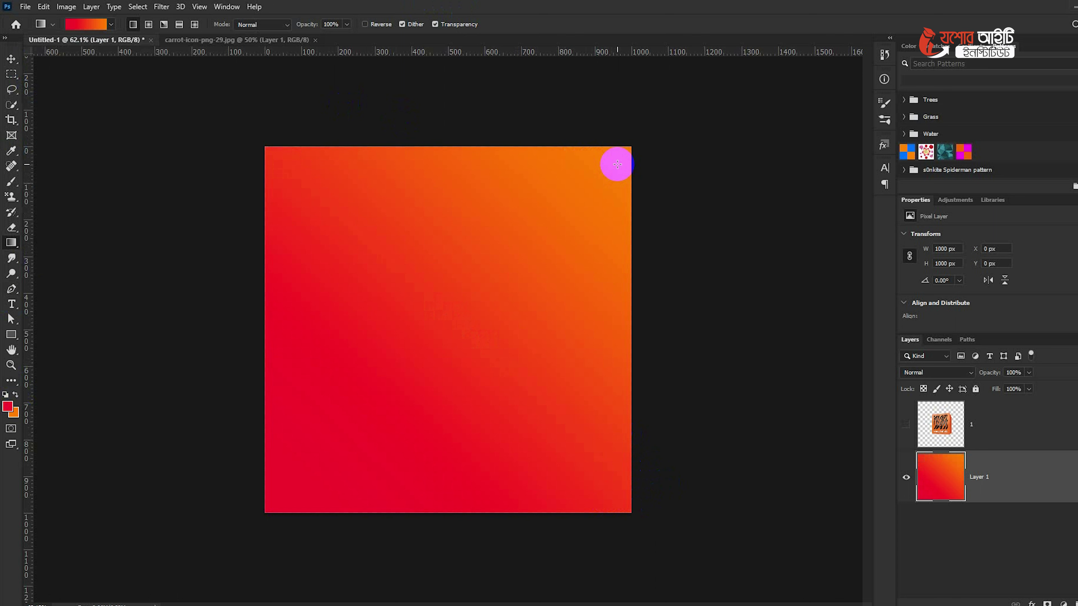
# - Show the logo layer to check it over the gradient, hide it again and make the gradient layer active
pyautogui.click(943, 426)
pyautogui.click(905, 425)
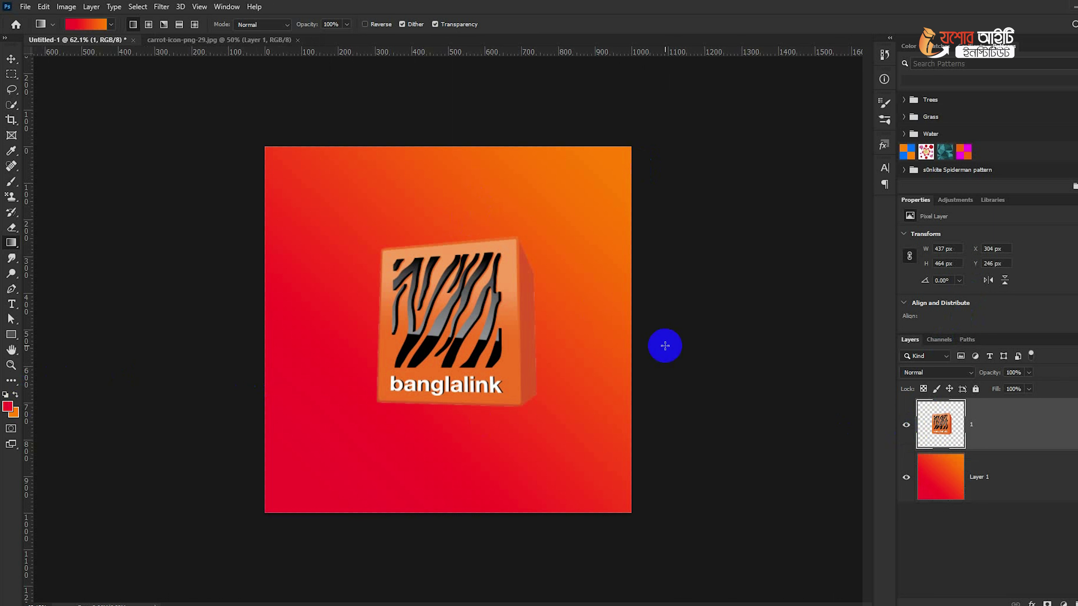
pyautogui.click(946, 467)
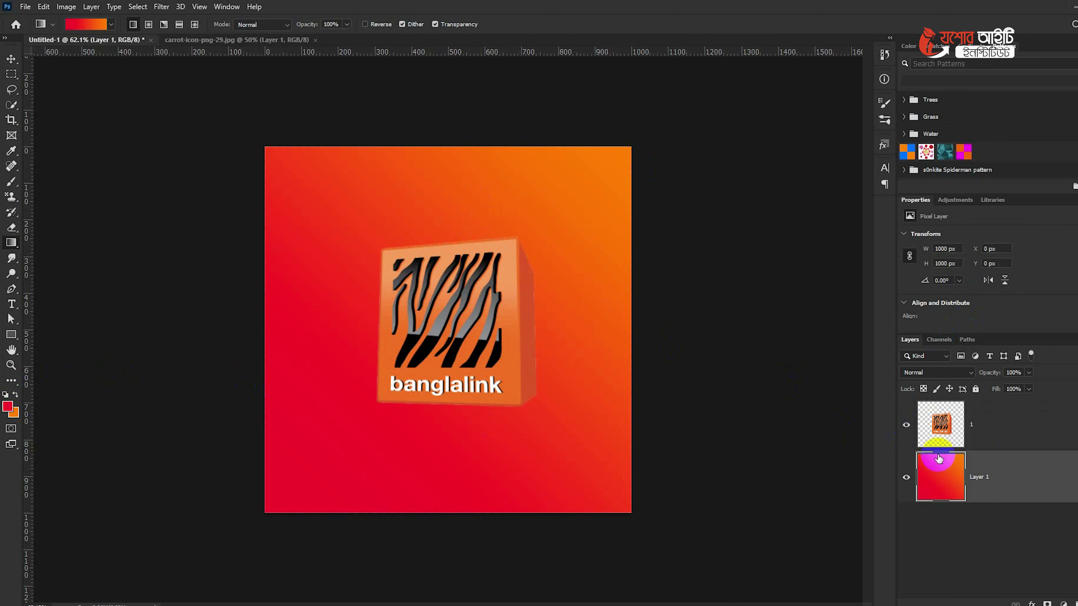
pyautogui.click(906, 424)
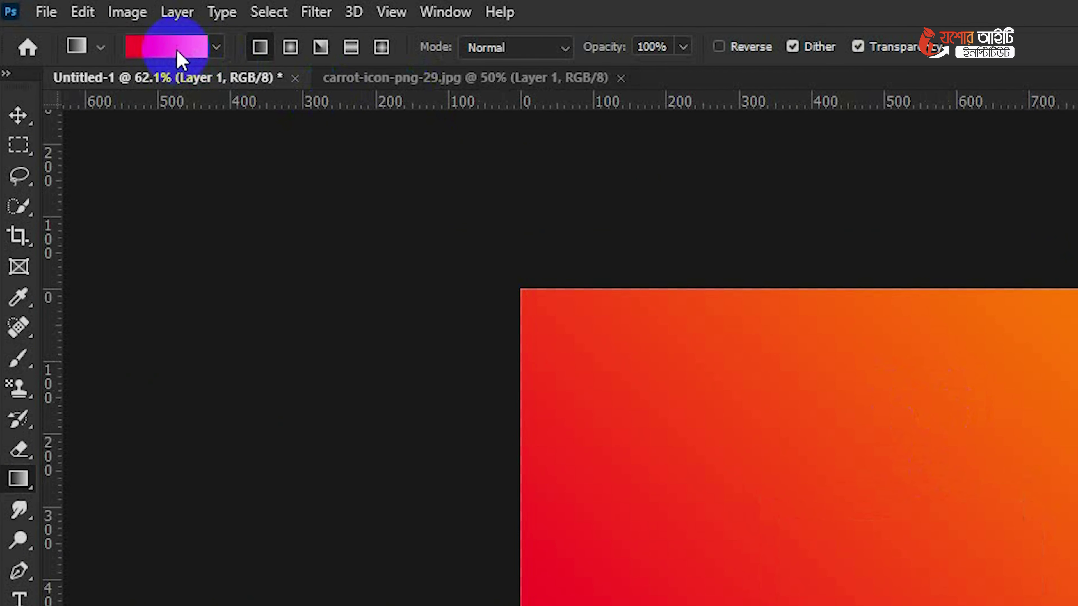
# - Customize the red-to-orange gradient by adding a yellow color stop, ffea00, at the 50% location
pyautogui.click(170, 53)
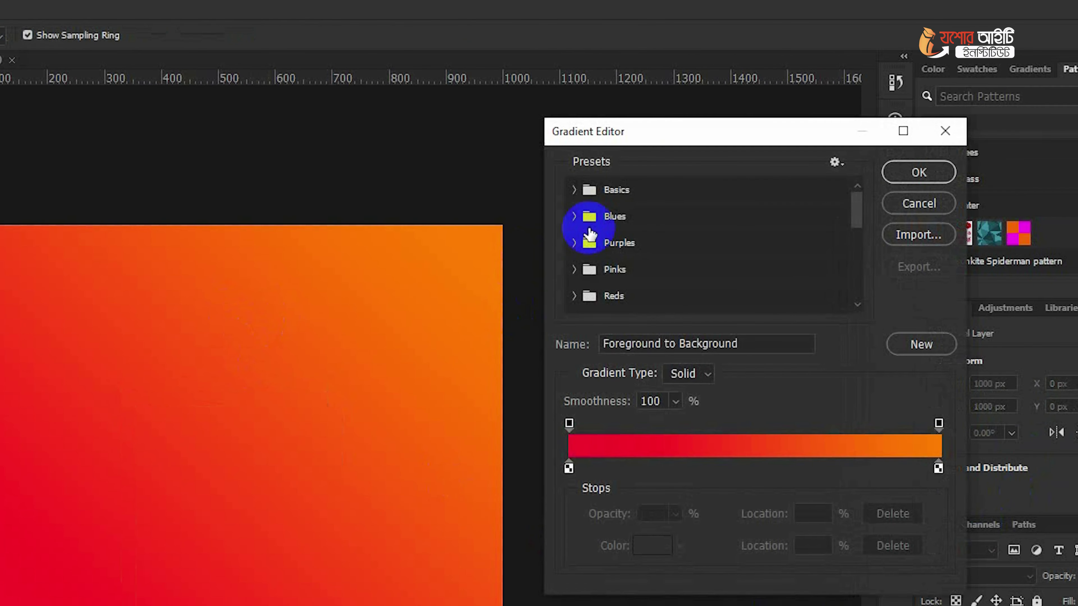
pyautogui.moveTo(630, 149); pyautogui.dragTo(600, 134)
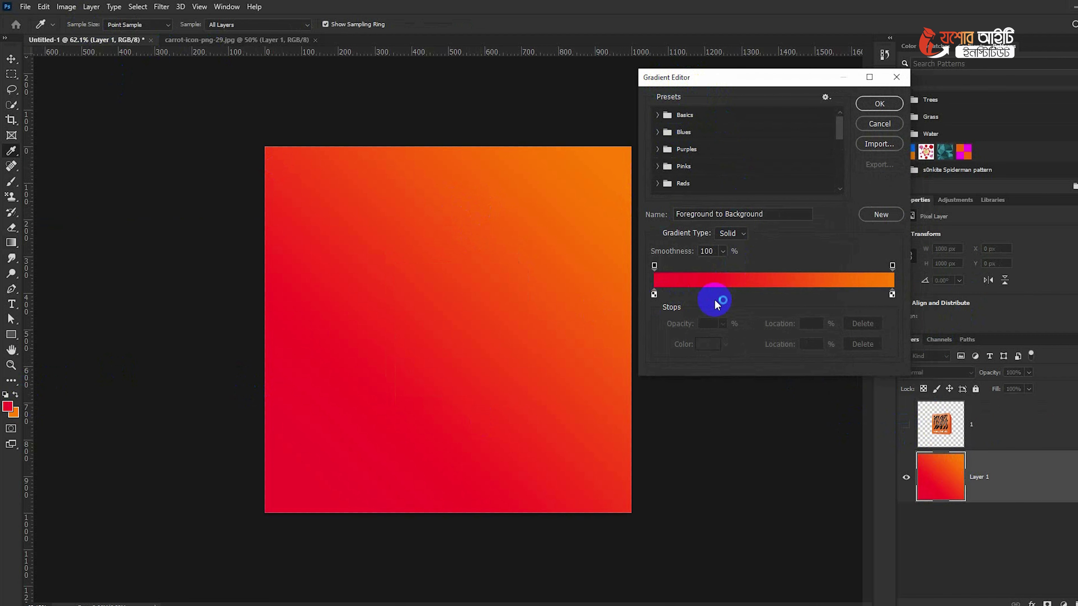
pyautogui.click(654, 294)
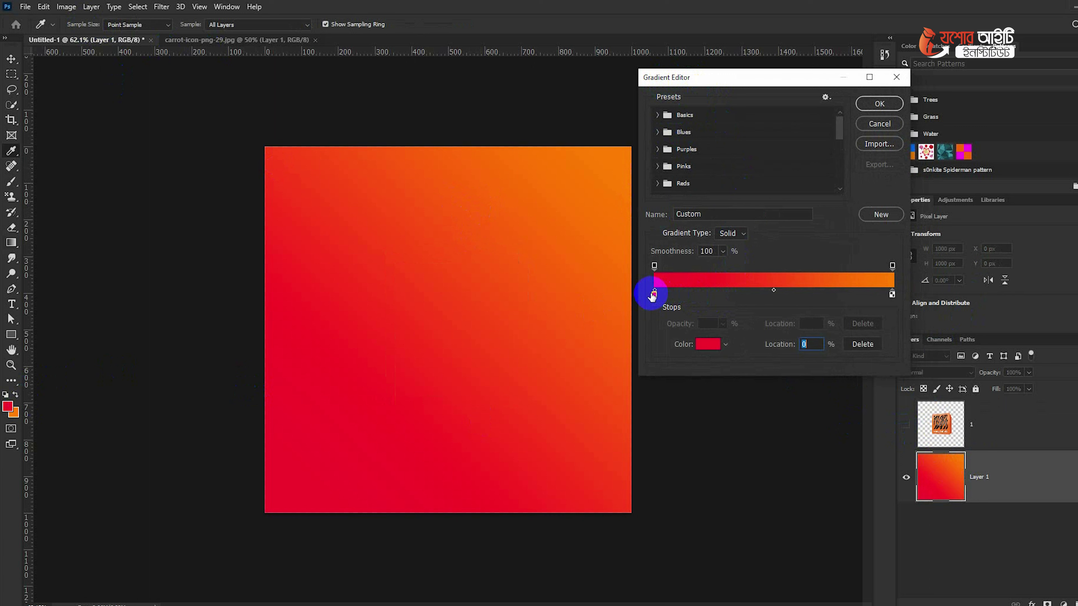
pyautogui.click(774, 296)
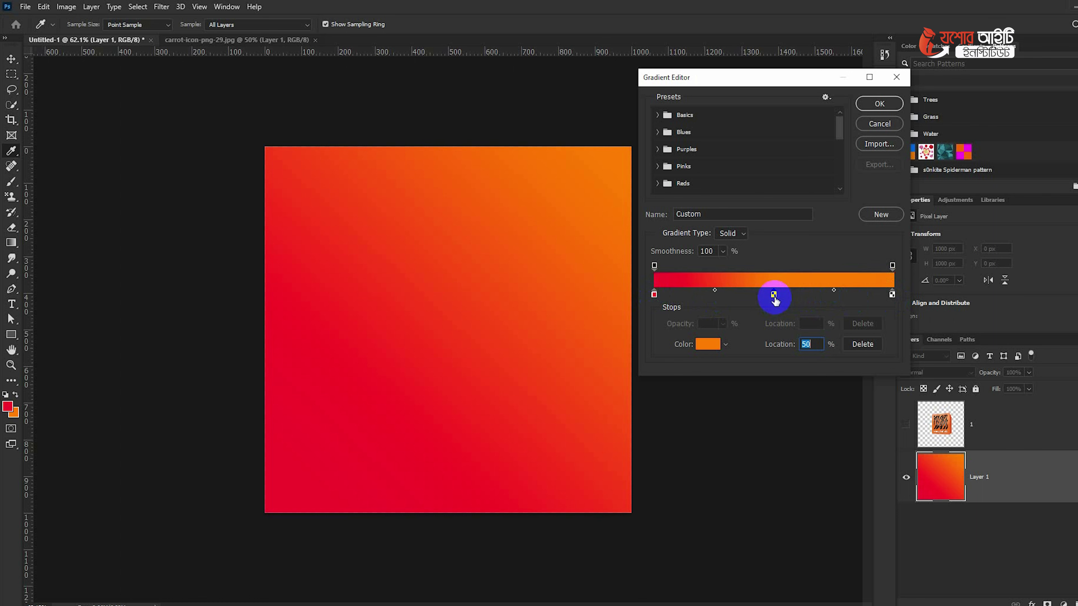
pyautogui.click(711, 346)
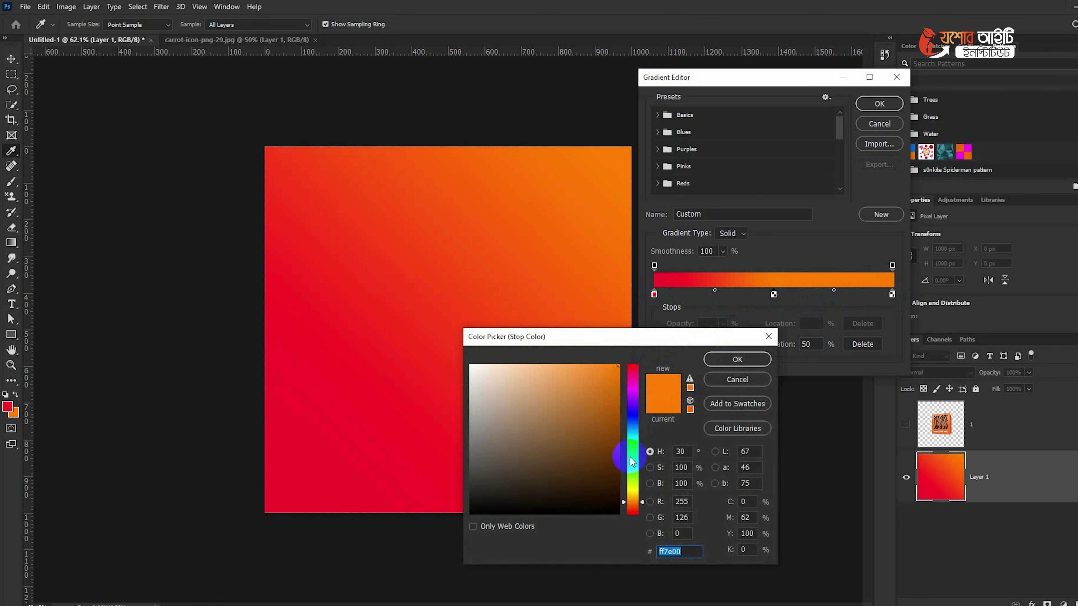
pyautogui.click(634, 492)
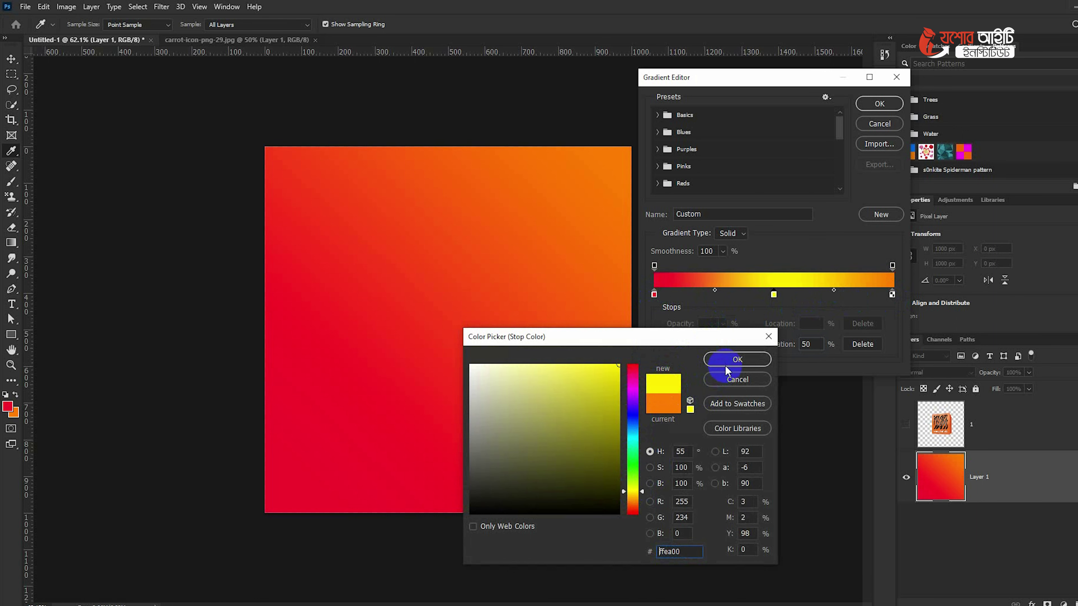
pyautogui.click(727, 368)
# - Add a cyan color stop, 00f6ff, at the 77% location of the custom gradient
pyautogui.click(839, 294)
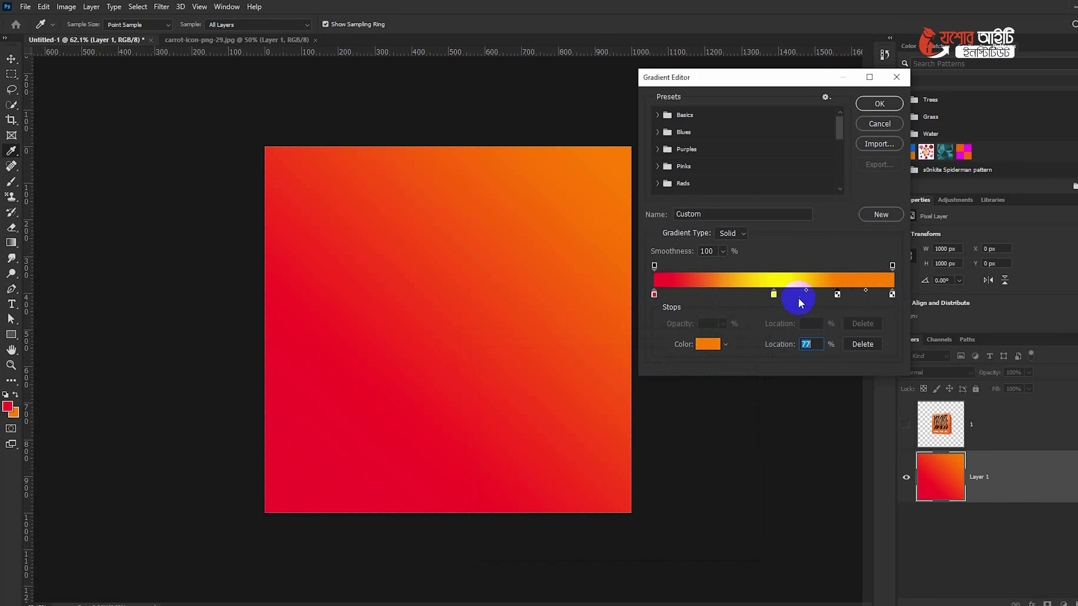
pyautogui.click(708, 343)
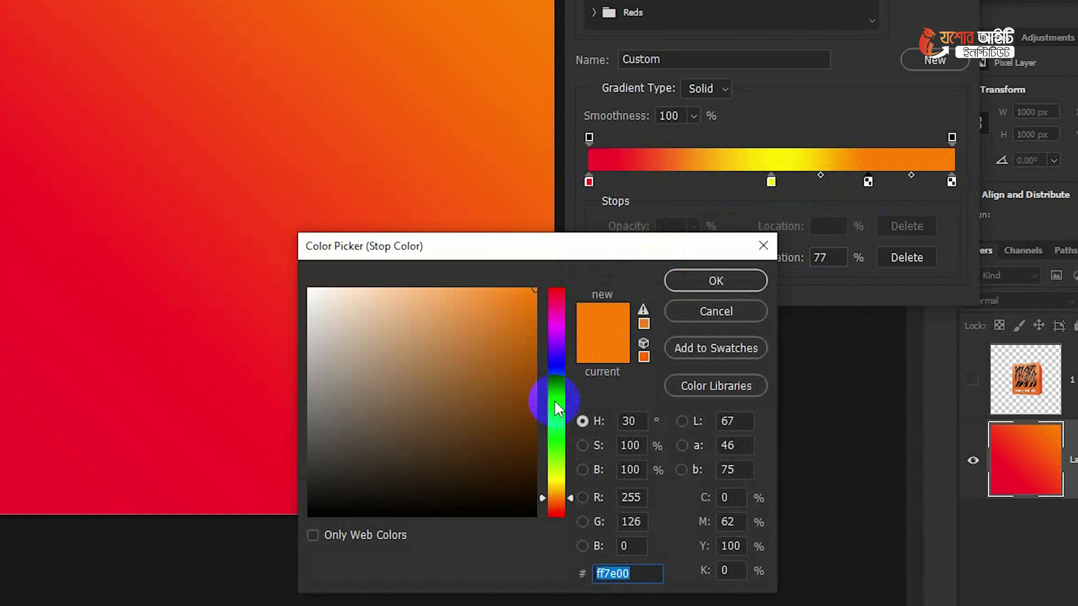
pyautogui.click(557, 406)
pyautogui.click(749, 281)
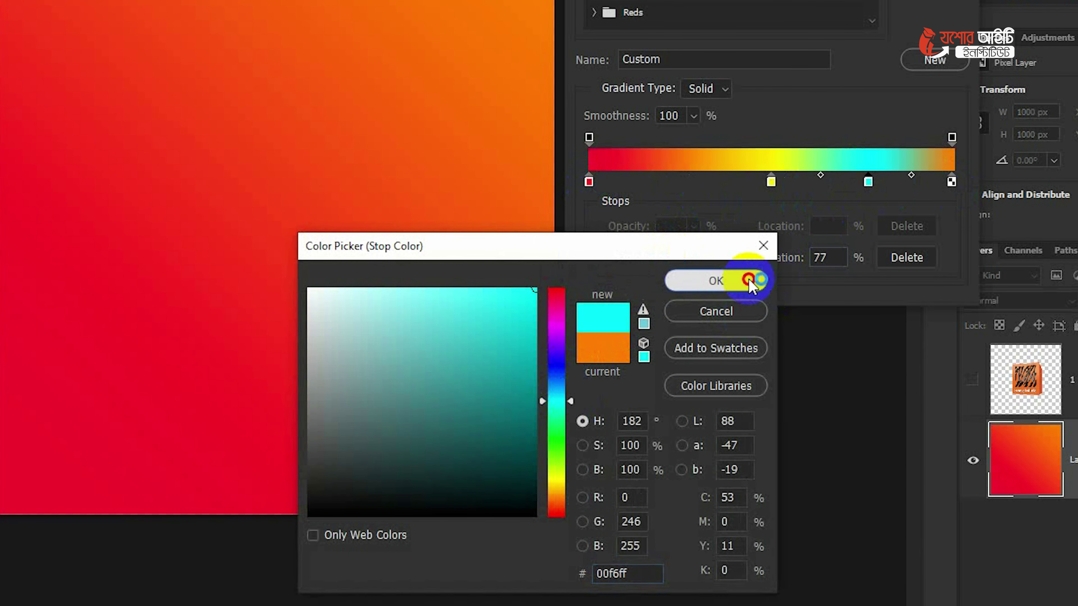
# - Add a blue color stop at the 23% location and accept the custom gradient
pyautogui.click(672, 182)
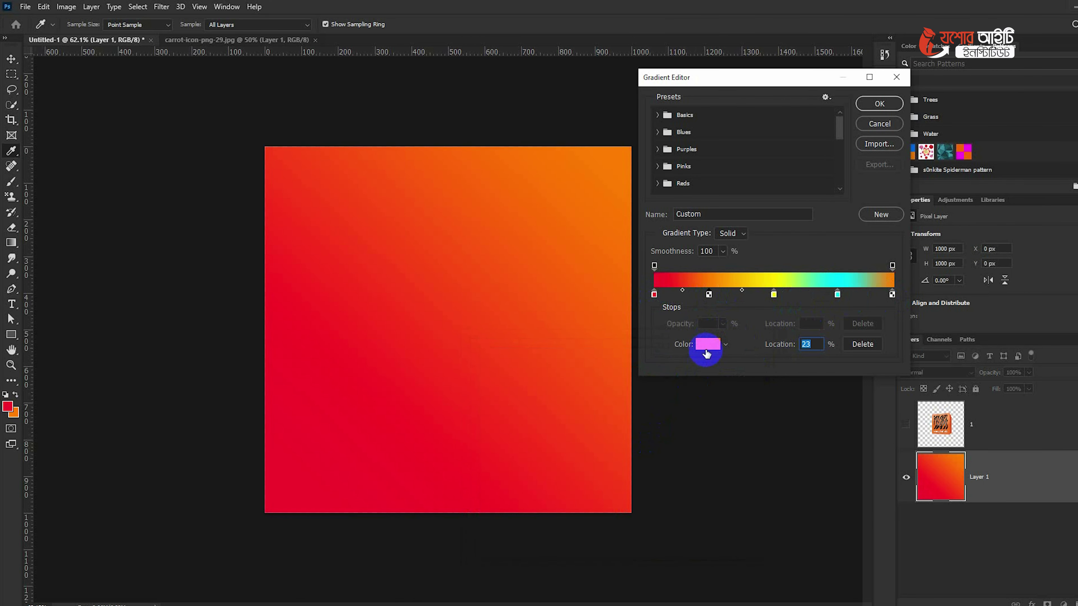
pyautogui.click(670, 258)
pyautogui.click(632, 423)
pyautogui.click(723, 360)
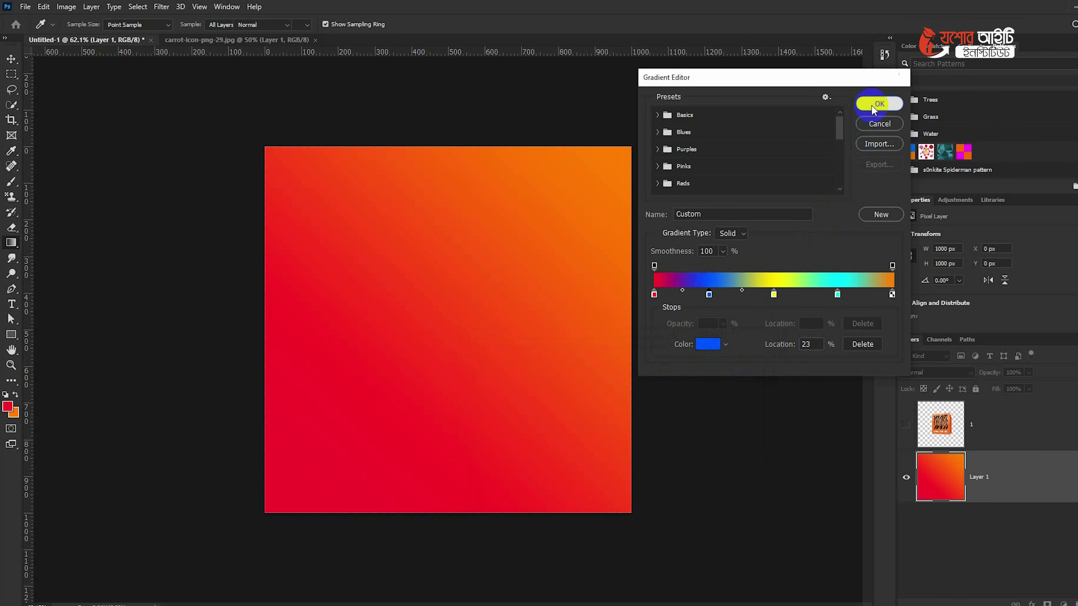
pyautogui.click(878, 103)
# - Fill Layer 1 with the custom linear gradient diagonally from the upper-left corner, vertically downward, and horizontally from the left edge
pyautogui.moveTo(280, 161); pyautogui.dragTo(613, 505)
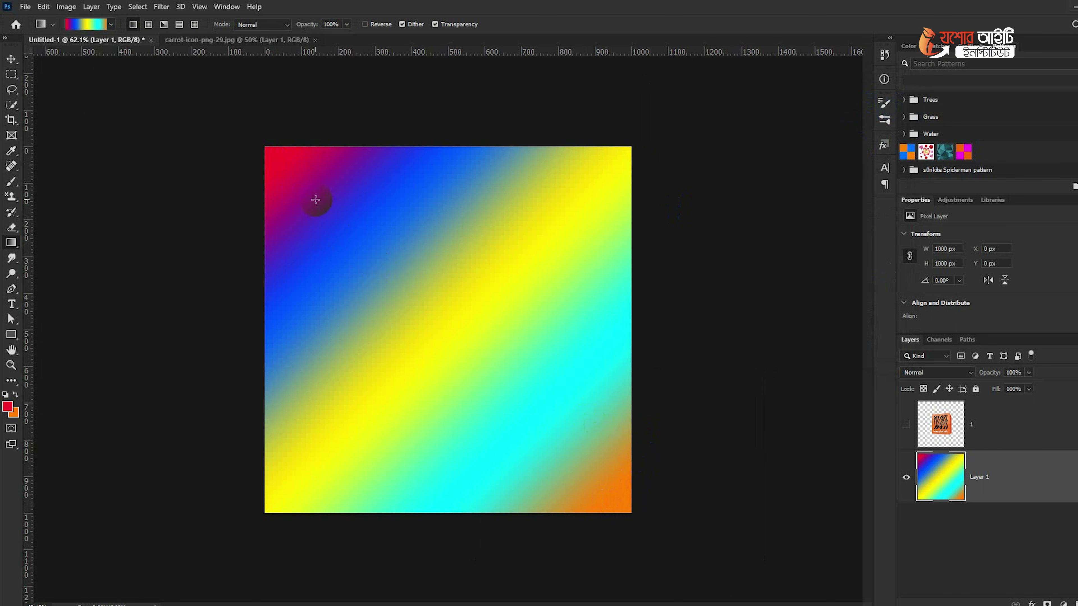
pyautogui.moveTo(435, 164); pyautogui.dragTo(434, 487)
pyautogui.moveTo(293, 303); pyautogui.dragTo(585, 308)
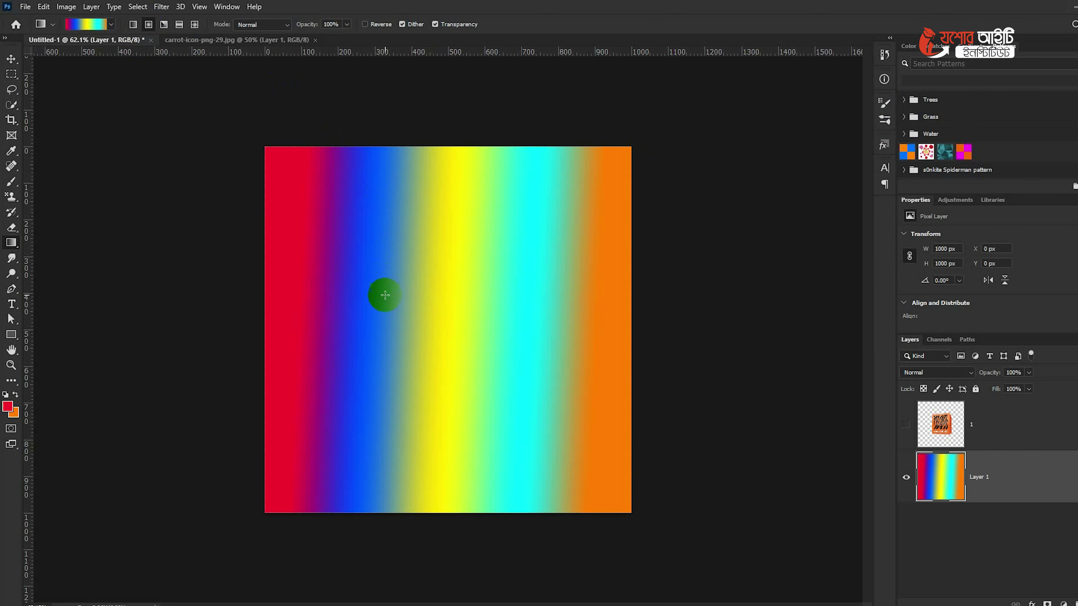
# - Fill Layer 1 with a radial gradient spreading from near the canvas center to the upper-right corner, followed by an angle gradient
pyautogui.moveTo(461, 316); pyautogui.dragTo(614, 170)
pyautogui.moveTo(464, 318); pyautogui.dragTo(631, 149)
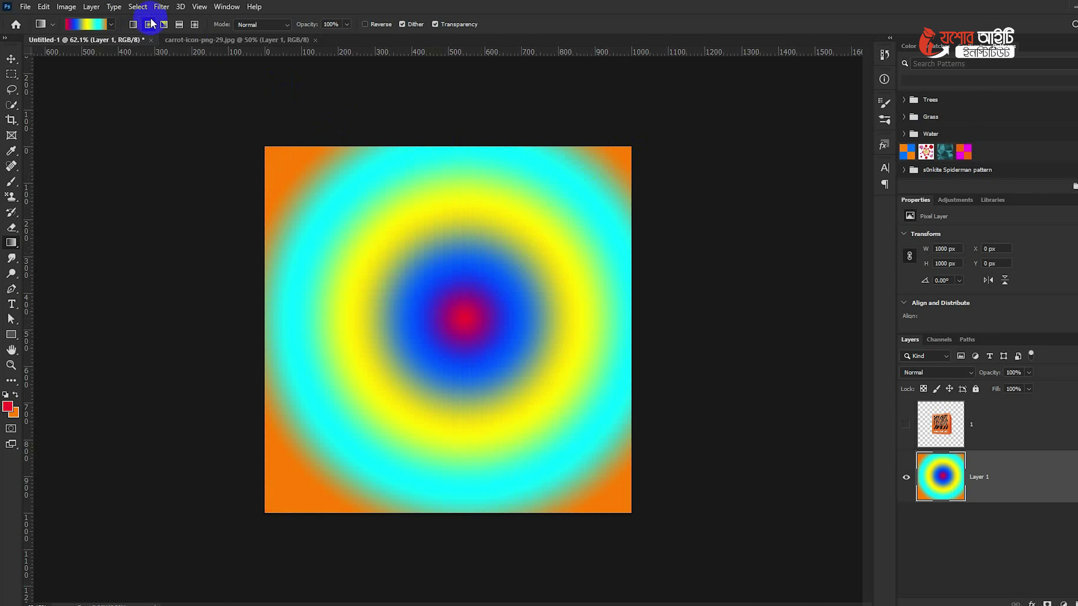
pyautogui.moveTo(376, 207); pyautogui.dragTo(464, 325)
pyautogui.moveTo(469, 287); pyautogui.dragTo(508, 476)
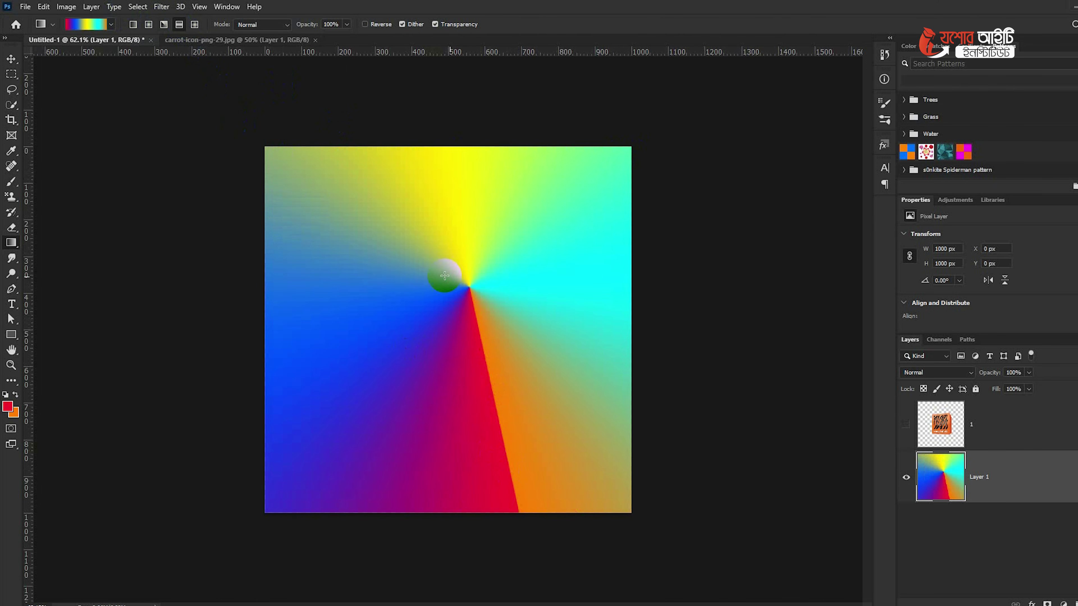
# - Fill Layer 1 with a slanted reflected gradient and replace it with small diamond gradients at different spots on the canvas
pyautogui.moveTo(390, 454); pyautogui.dragTo(395, 451)
pyautogui.moveTo(469, 273)
pyautogui.mouseDown()
pyautogui.moveTo(349, 534)
pyautogui.moveTo(365, 516)
pyautogui.mouseUp()
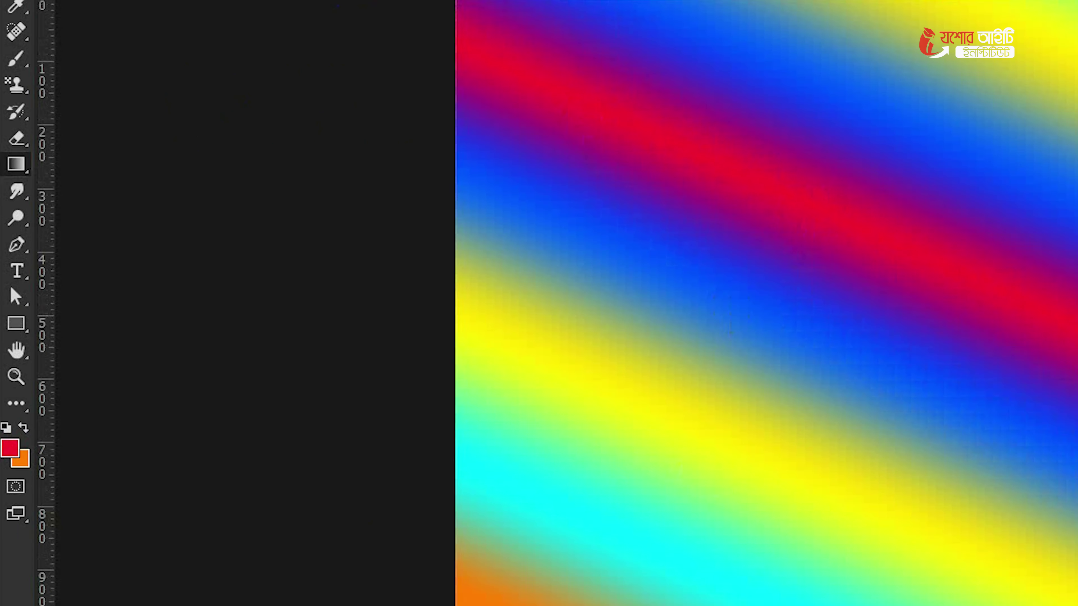
pyautogui.moveTo(373, 259); pyautogui.dragTo(429, 340)
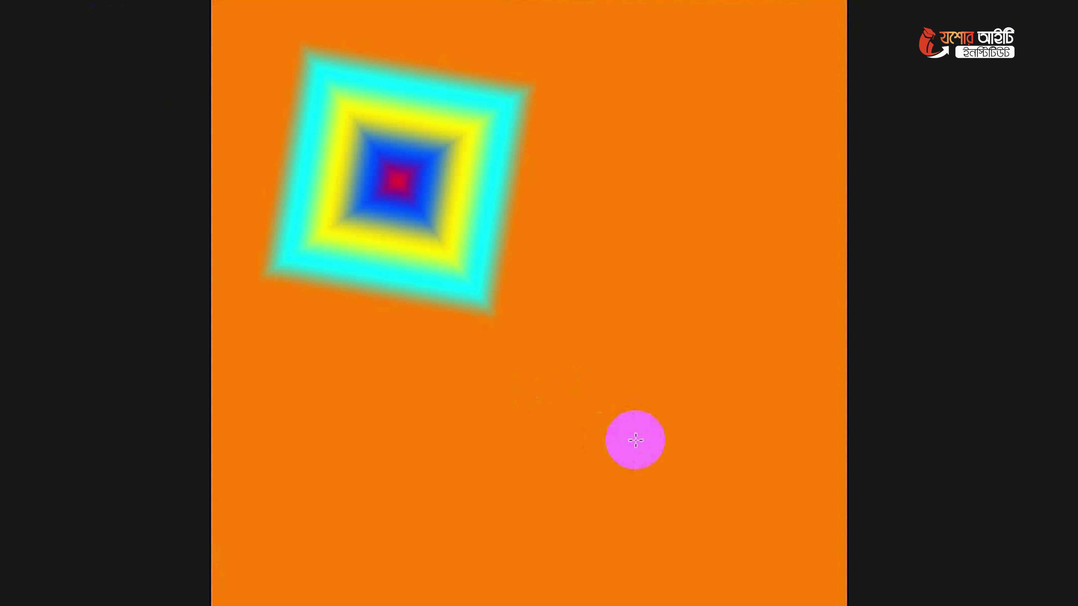
pyautogui.moveTo(727, 151); pyautogui.dragTo(726, 241)
pyautogui.moveTo(616, 474); pyautogui.dragTo(470, 558)
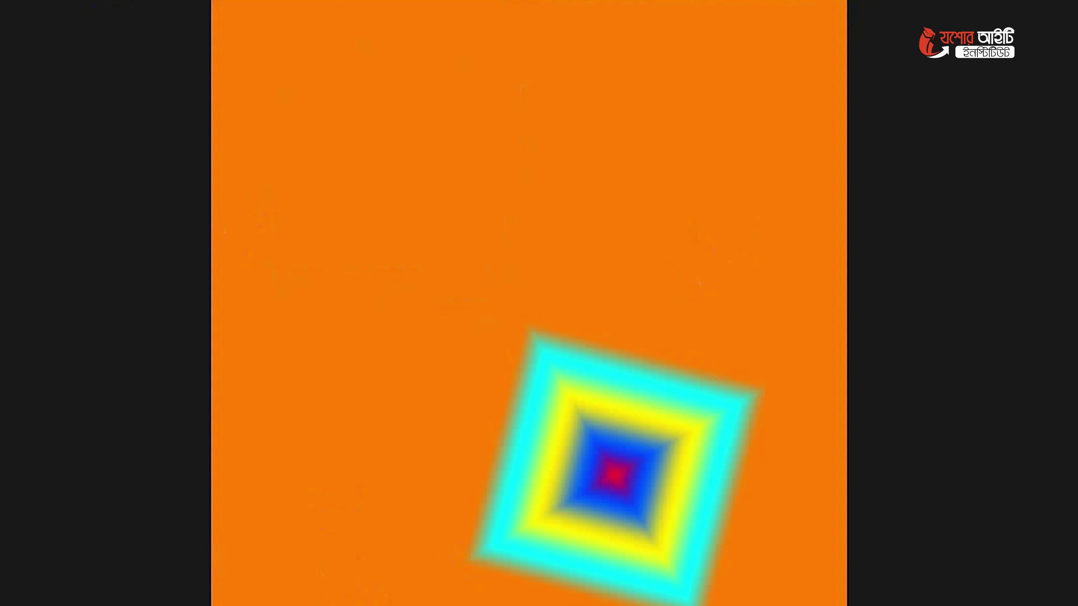
# - Refill Layer 1 with the custom linear gradient, running from the upper-left area down toward the lower-right
pyautogui.click(149, 24)
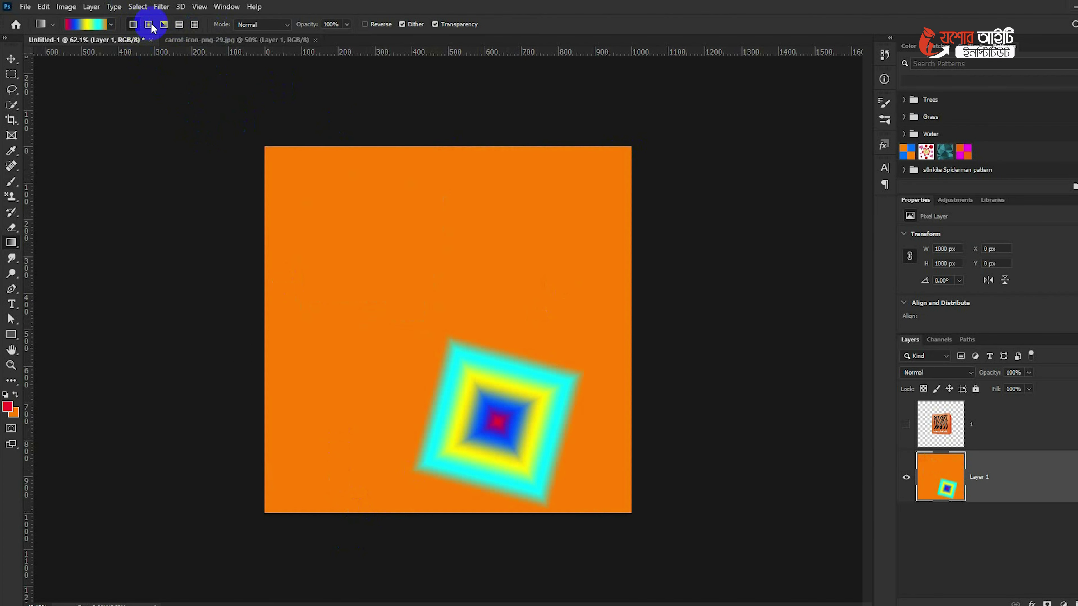
pyautogui.moveTo(326, 170); pyautogui.dragTo(503, 476)
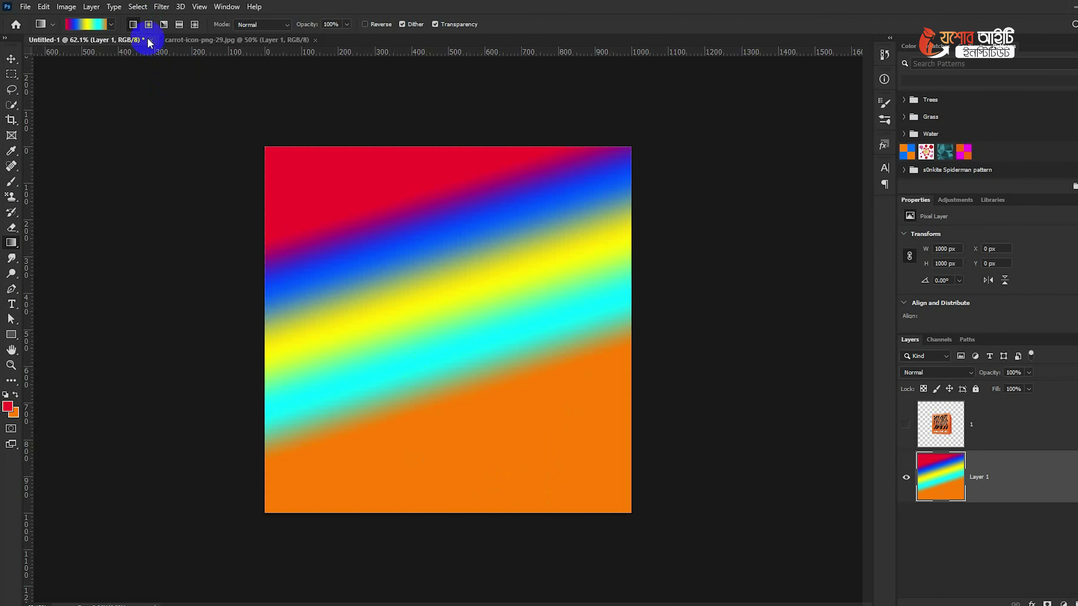
# - Choose the violet-to-blue preset in the third row of the Blues gradients
pyautogui.click(111, 24)
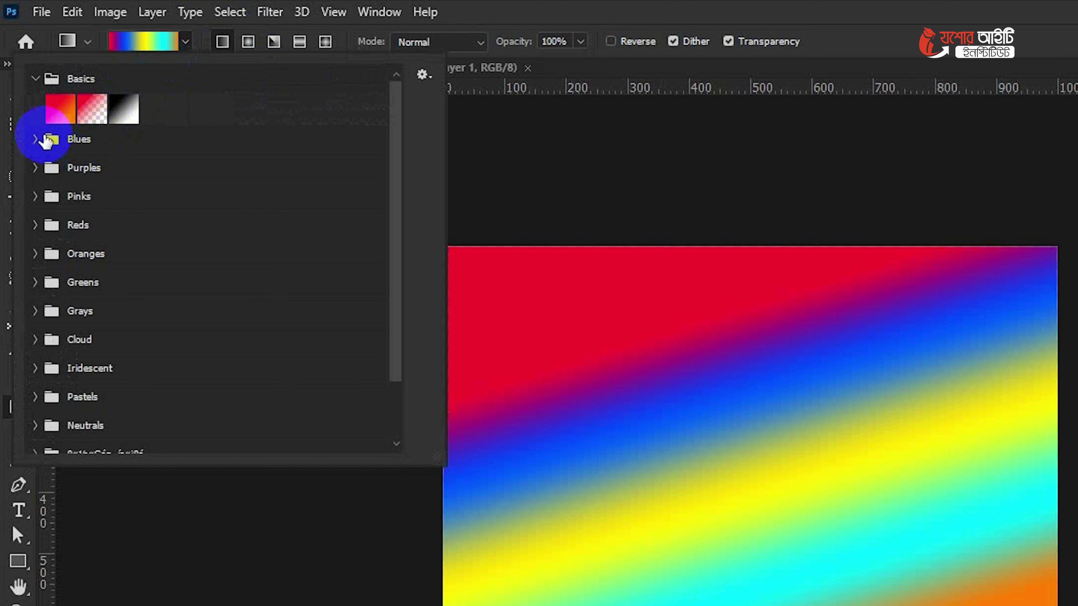
pyautogui.click(37, 140)
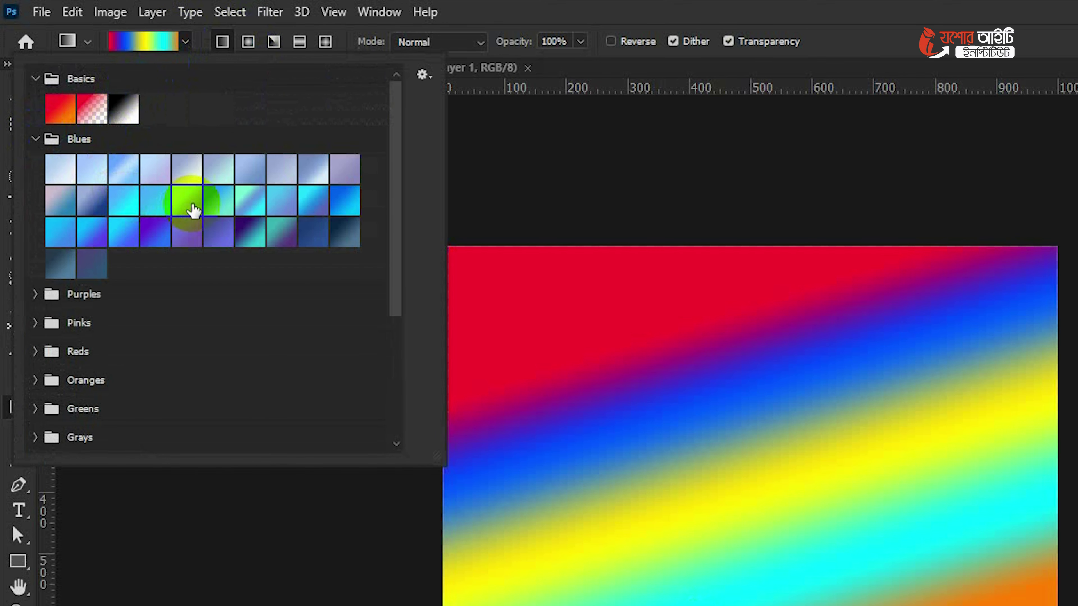
pyautogui.click(167, 238)
pyautogui.click(991, 8)
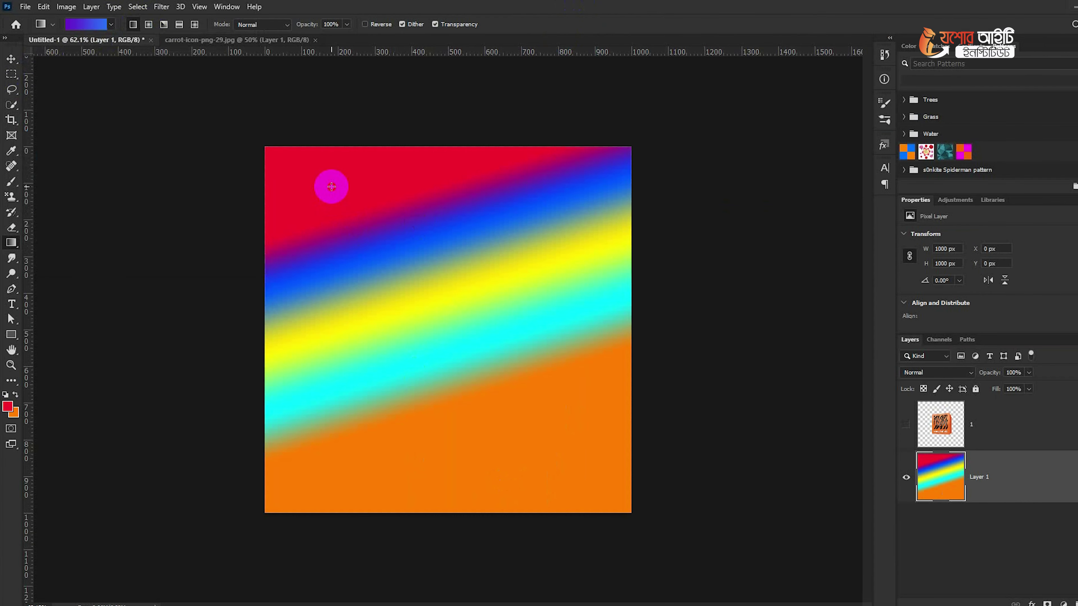
# - Fill Layer 1 with the violet-to-blue gradient from the lower-right corner to the upper-left corner and show the logo layer
pyautogui.moveTo(332, 187); pyautogui.dragTo(563, 527)
pyautogui.moveTo(578, 491); pyautogui.dragTo(342, 169)
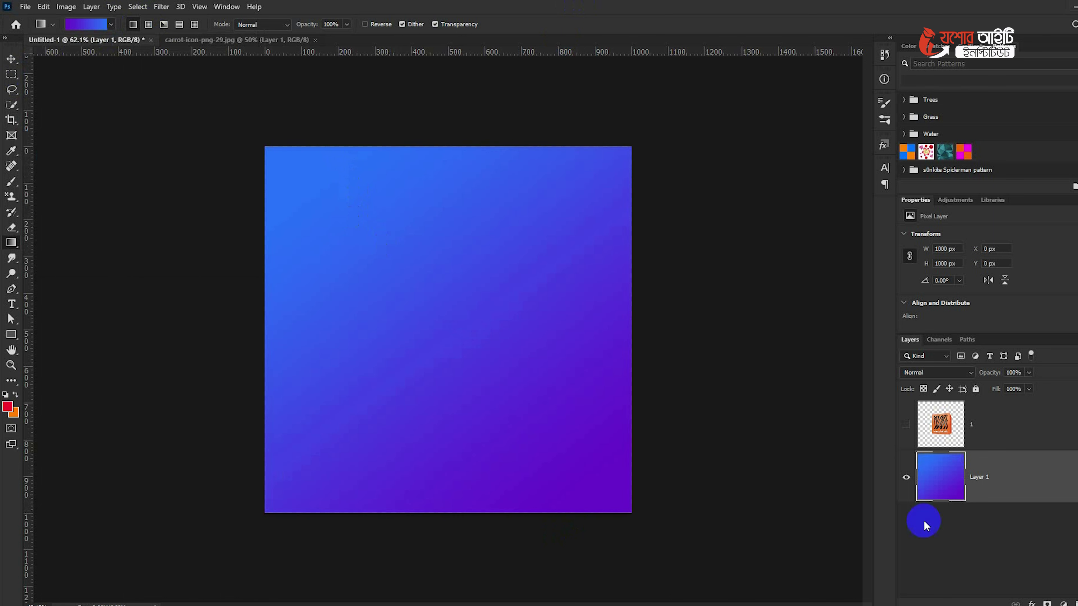
pyautogui.click(906, 426)
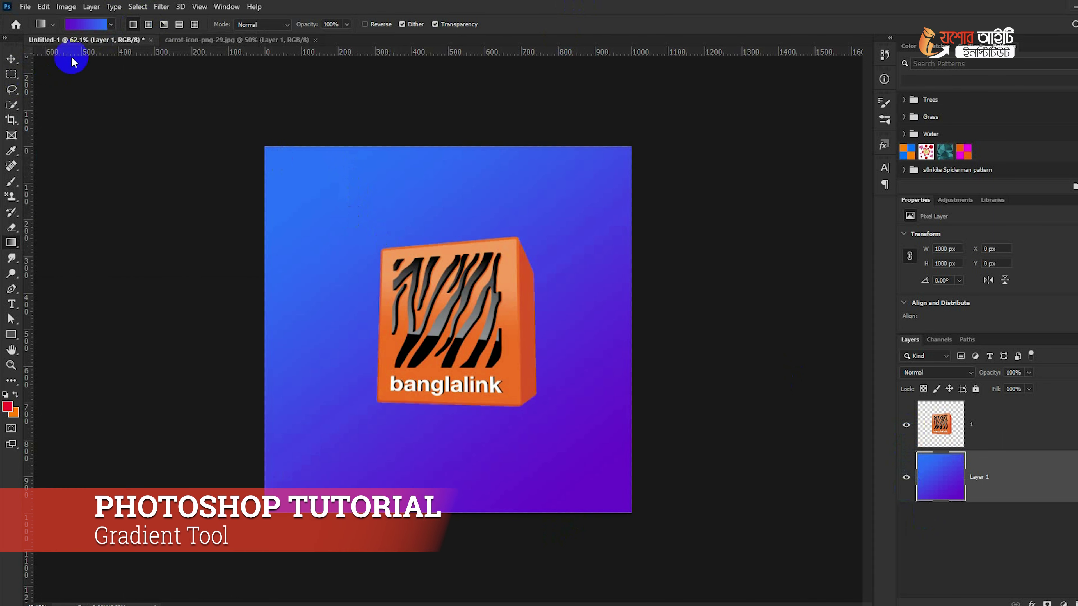
# - Refill Layer 1 with the sixth Oranges gradient preset, running from orange at the lower-right to coral at the upper-left
pyautogui.click(111, 25)
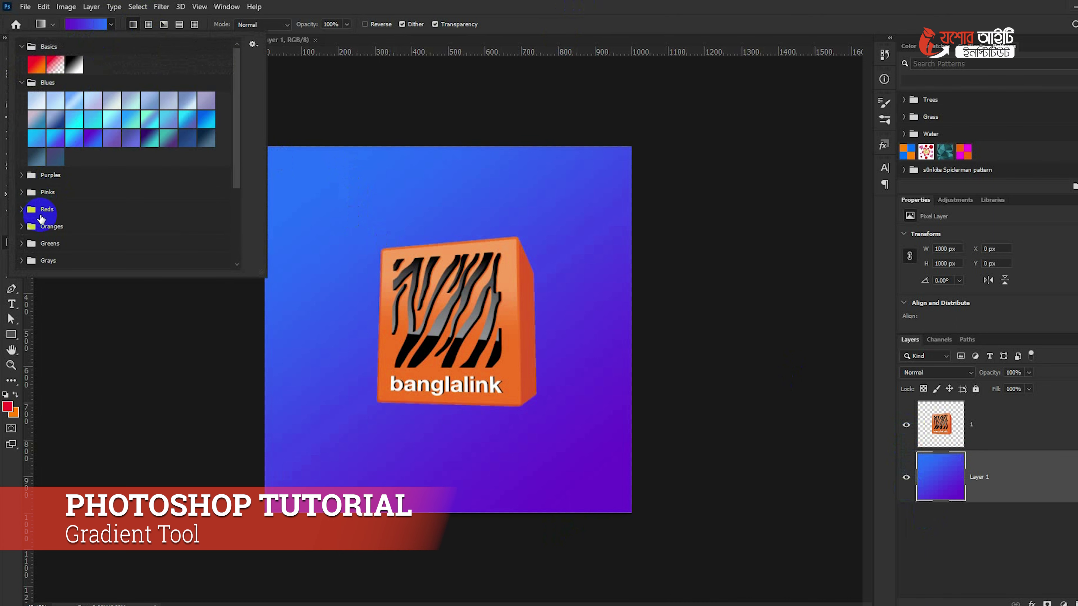
pyautogui.click(22, 209)
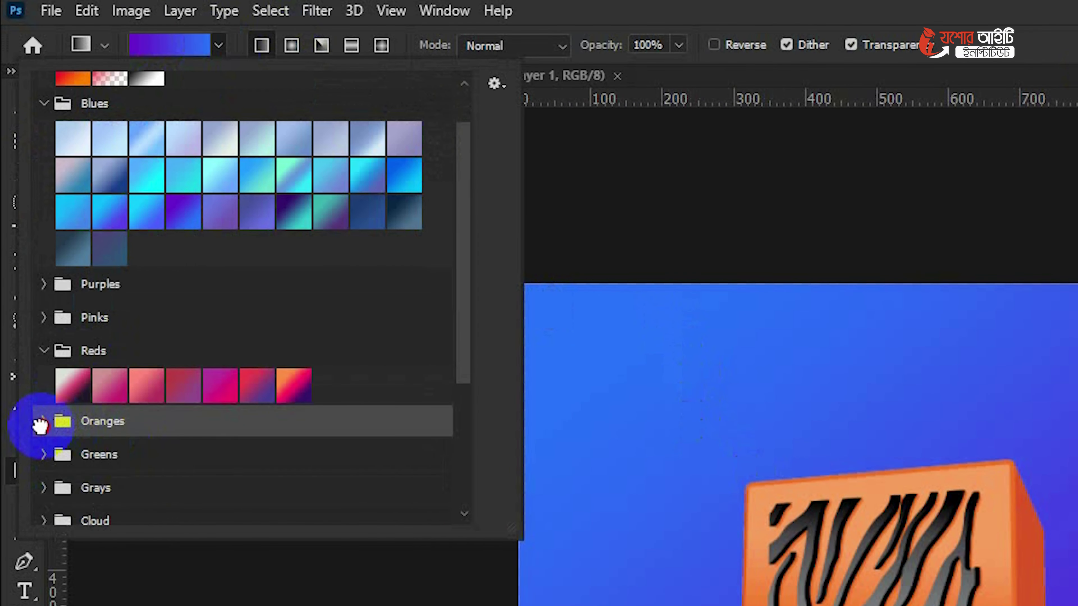
pyautogui.click(53, 248)
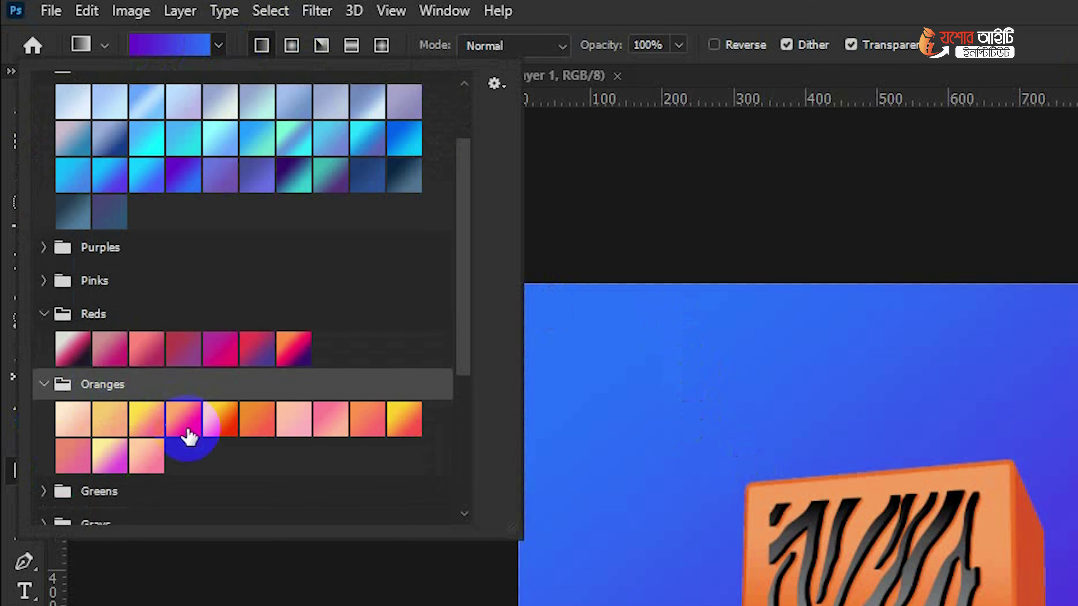
pyautogui.click(255, 433)
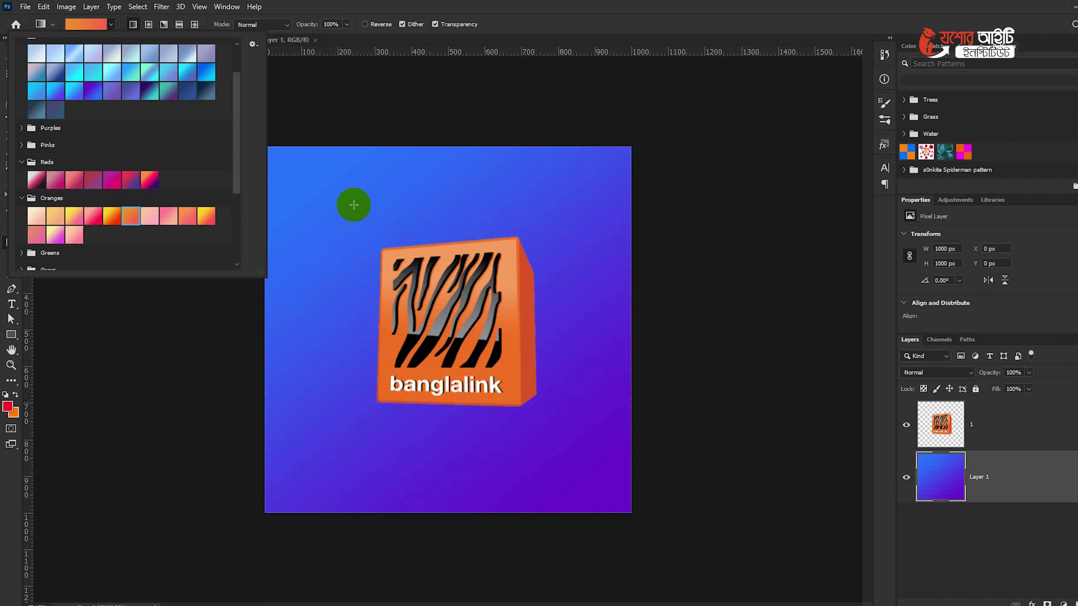
pyautogui.moveTo(353, 202); pyautogui.dragTo(650, 462)
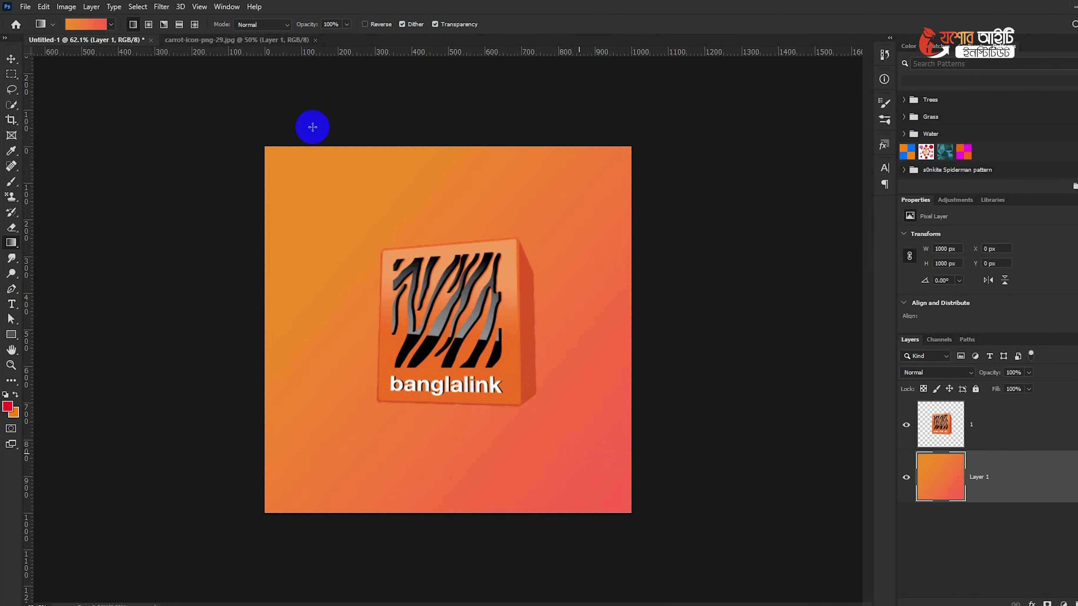
pyautogui.moveTo(312, 127); pyautogui.dragTo(312, 125)
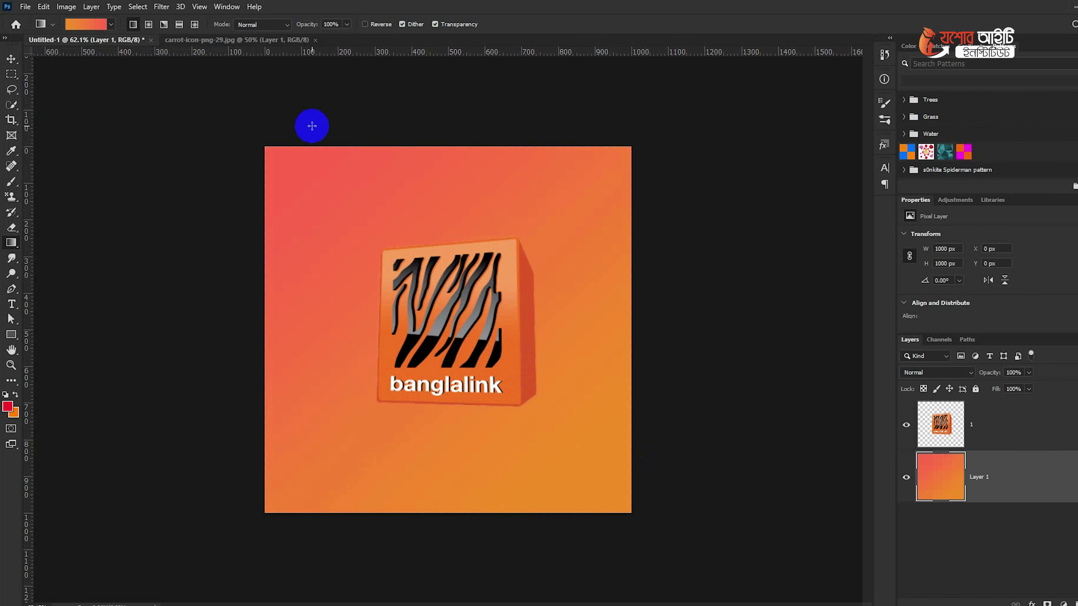